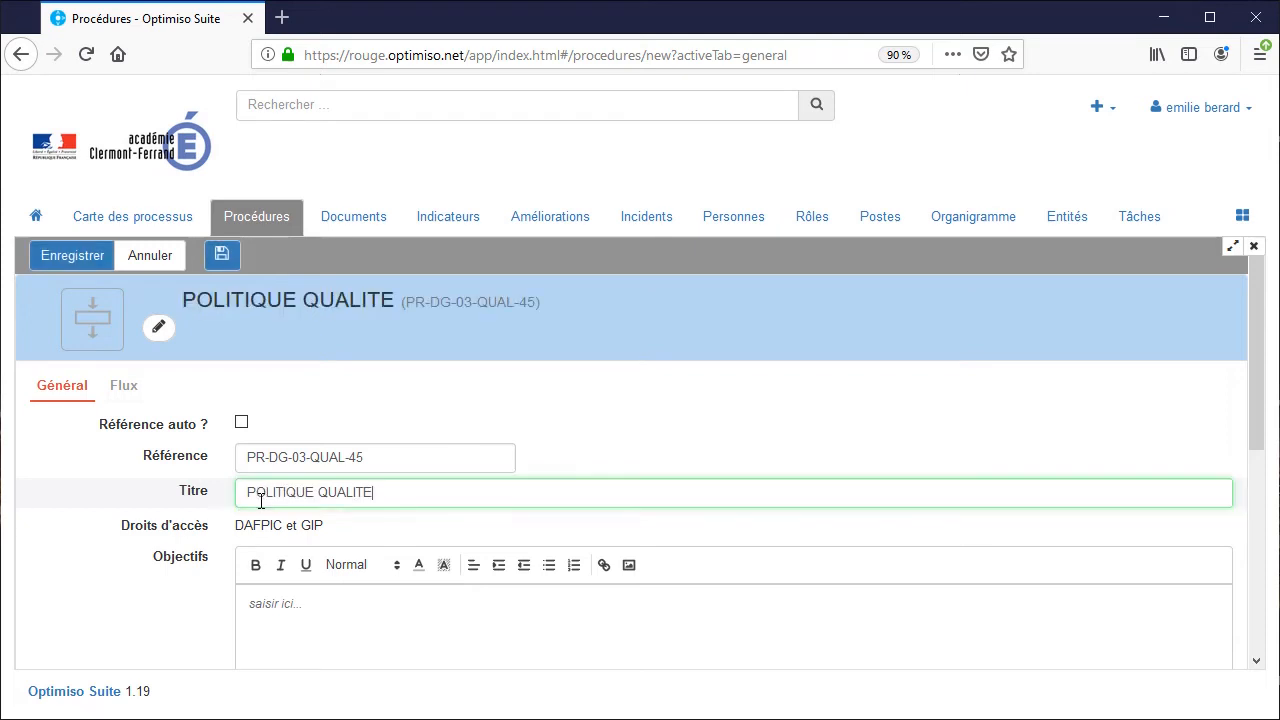
- Assign the role Pilote de processus (PIL-DG) as owner of the POLITIQUE QUALITE procedure
{"action": "left_click", "coordinate": [93, 519]}
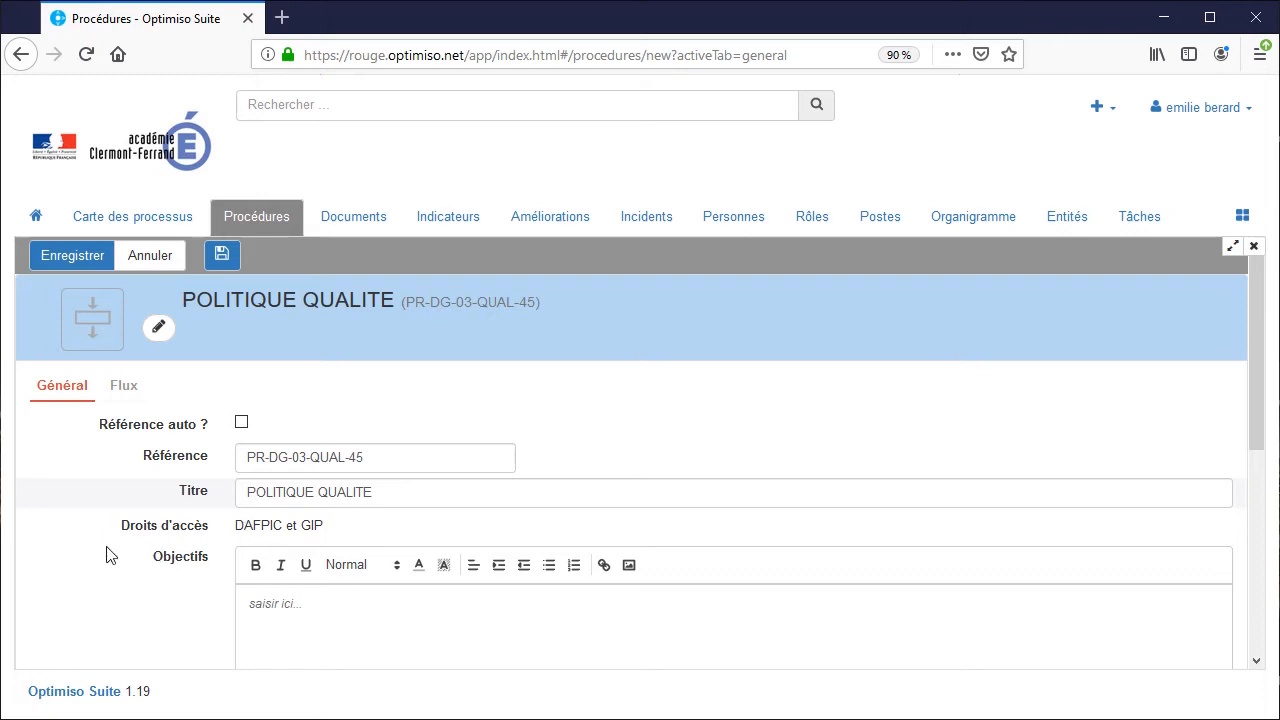
{"action": "scroll", "coordinate": [109, 556], "scroll_direction": "down", "scroll_amount": 2}
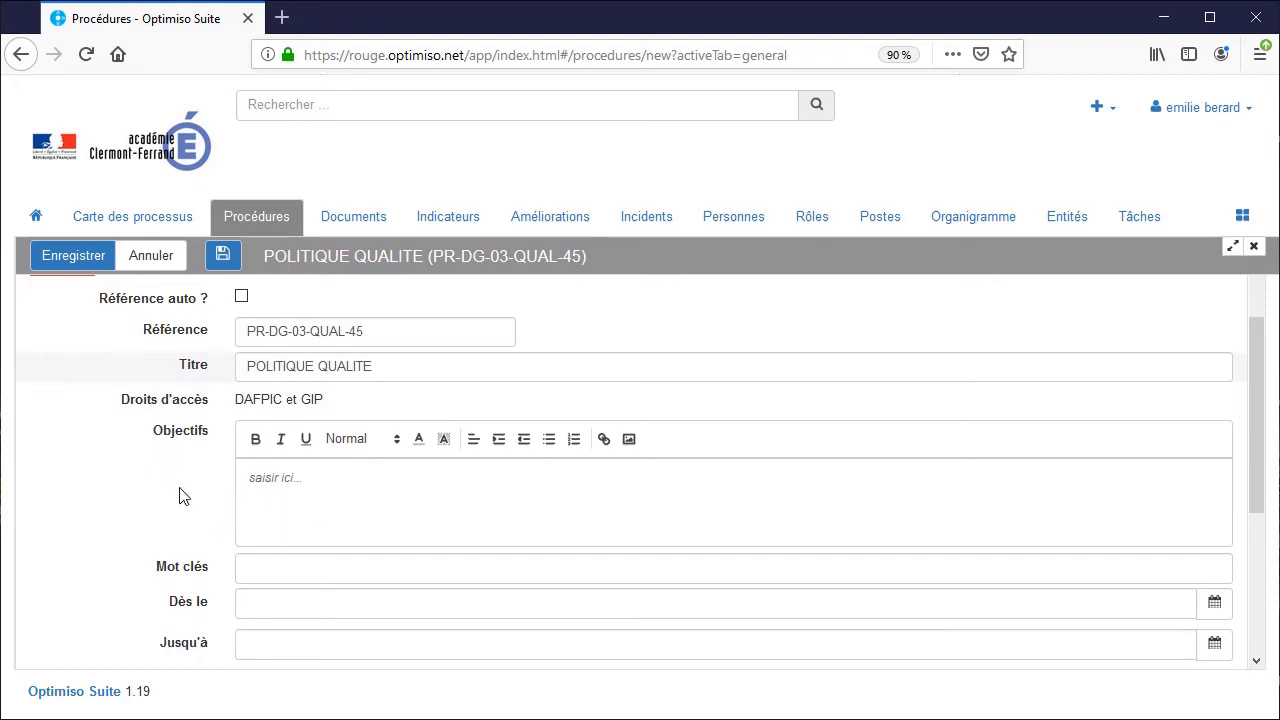
{"action": "scroll", "coordinate": [137, 516], "scroll_direction": "down", "scroll_amount": 2}
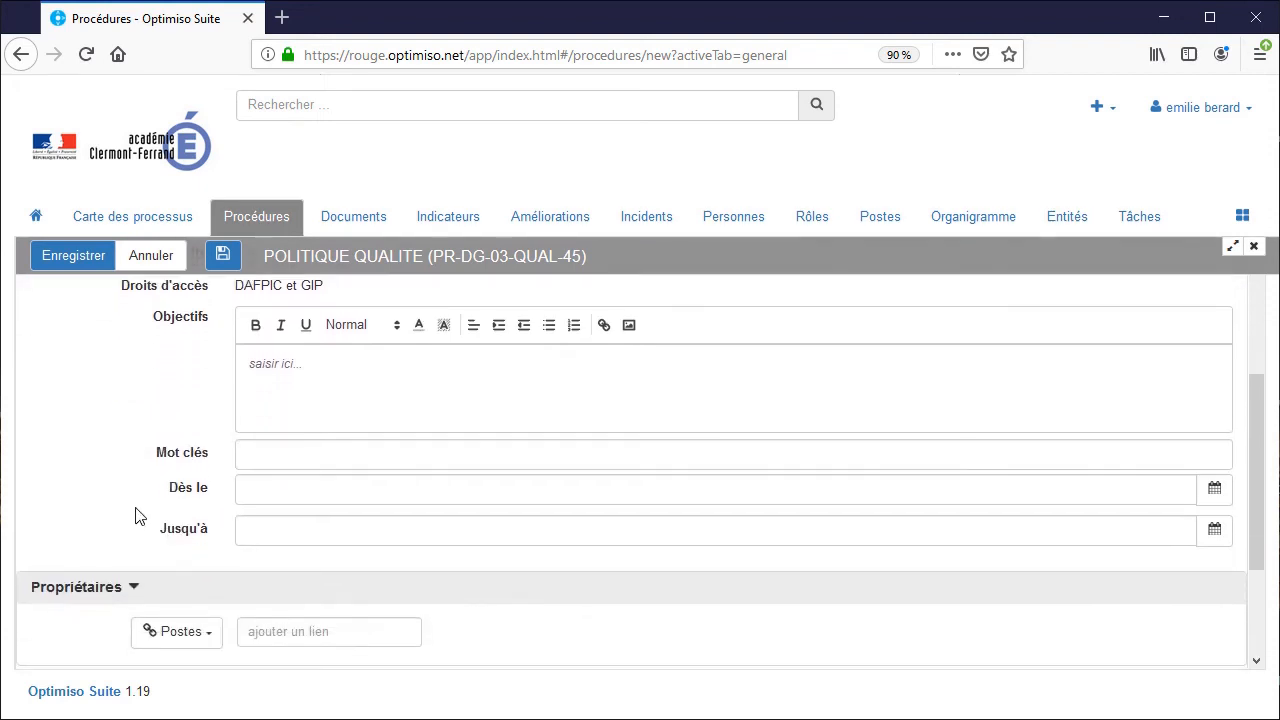
{"action": "scroll", "coordinate": [137, 516], "scroll_direction": "down", "scroll_amount": 2}
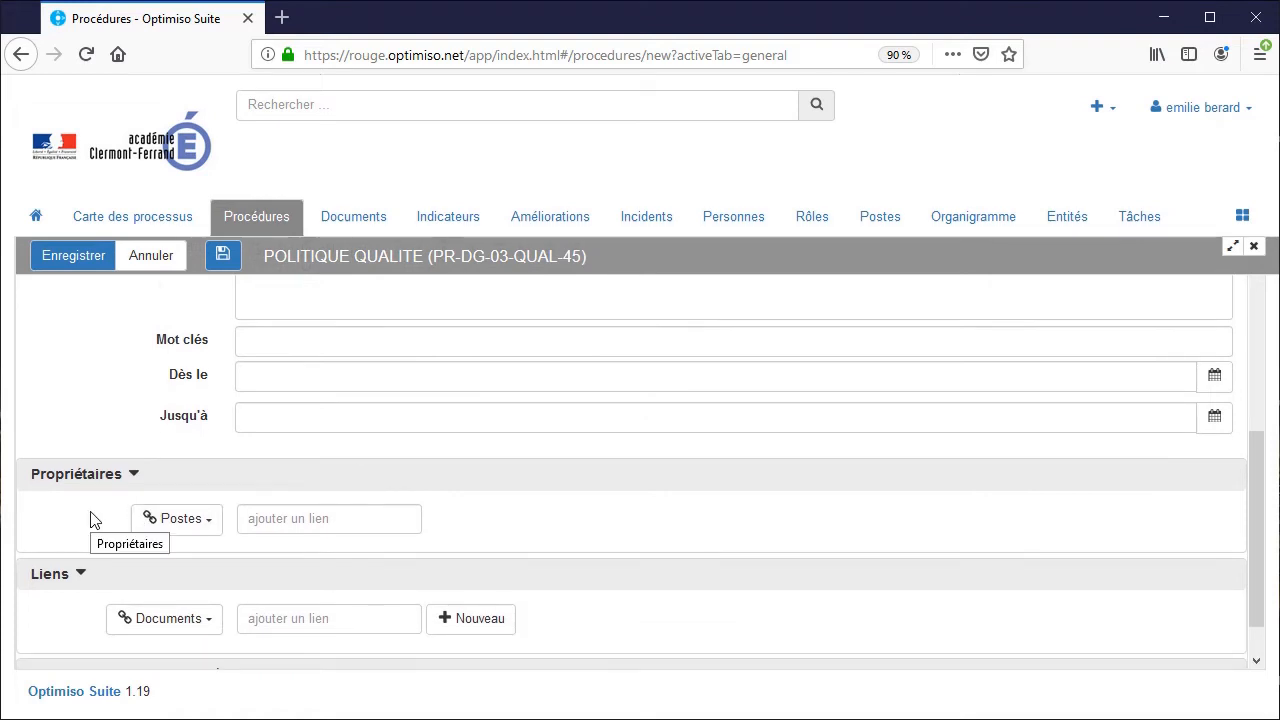
{"action": "scroll", "coordinate": [90, 519], "scroll_direction": "down", "scroll_amount": 1}
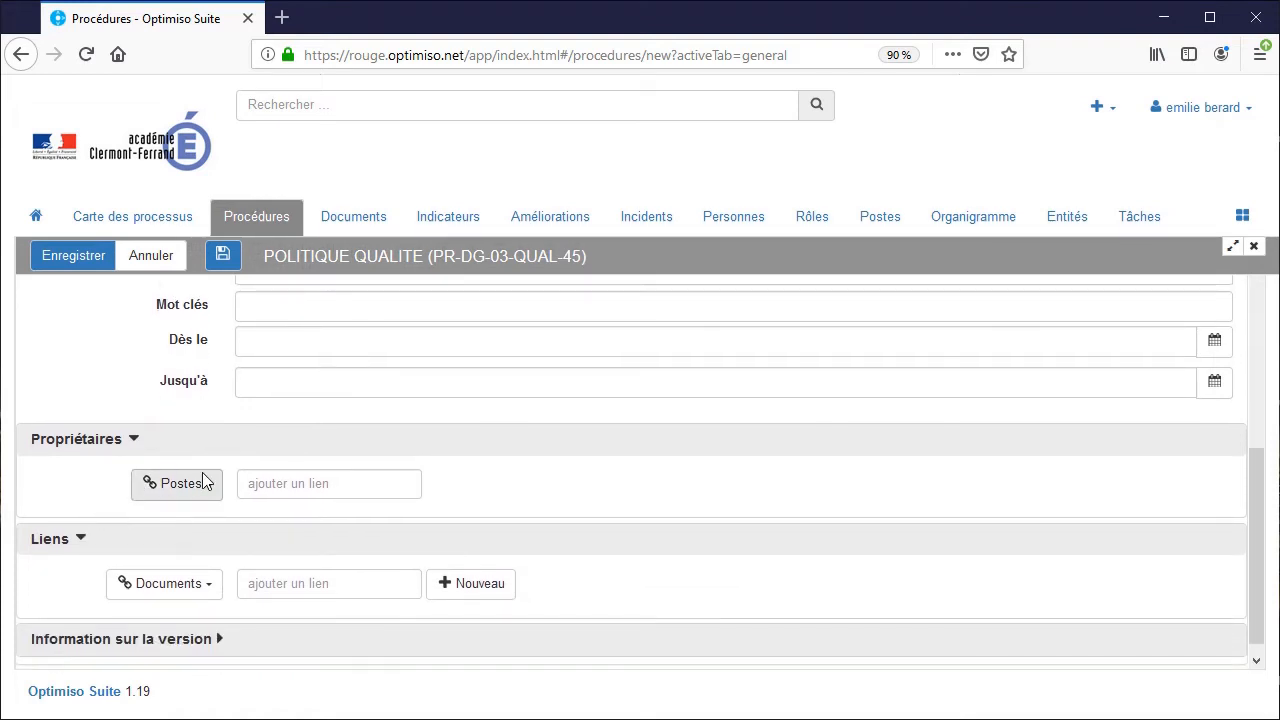
{"action": "left_click", "coordinate": [200, 492]}
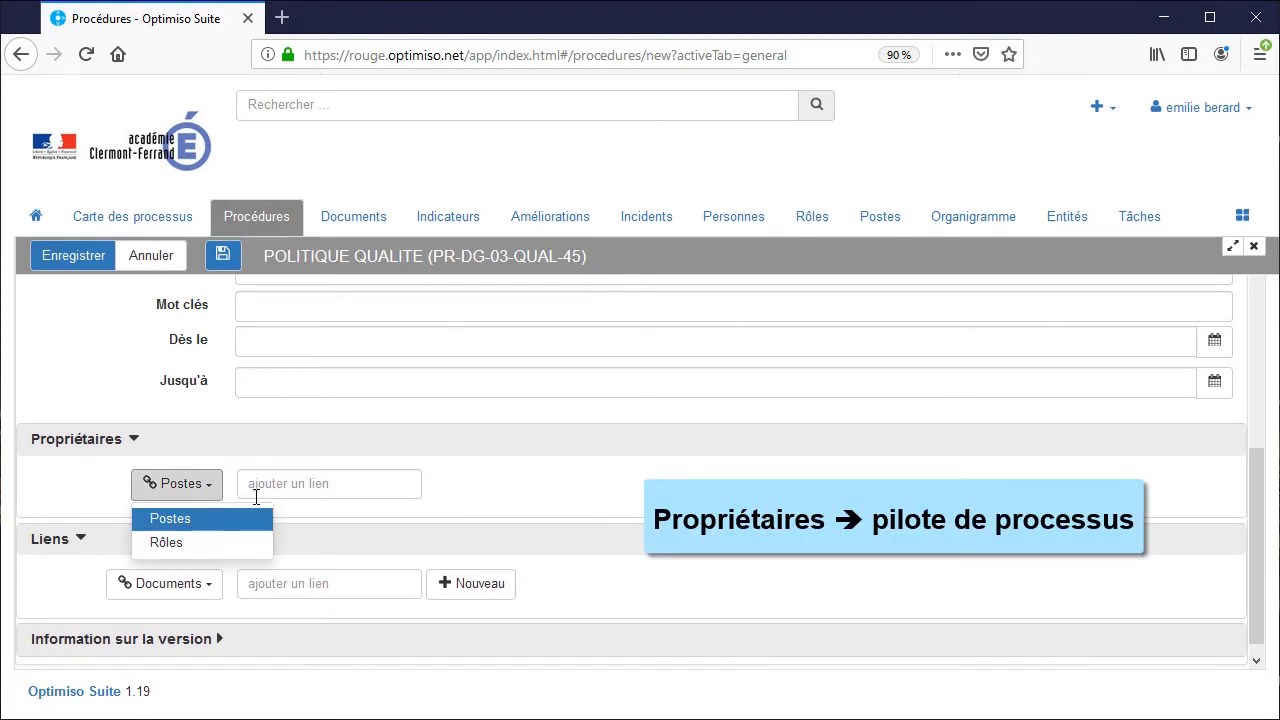
{"action": "left_click", "coordinate": [199, 487]}
{"action": "left_click", "coordinate": [195, 490]}
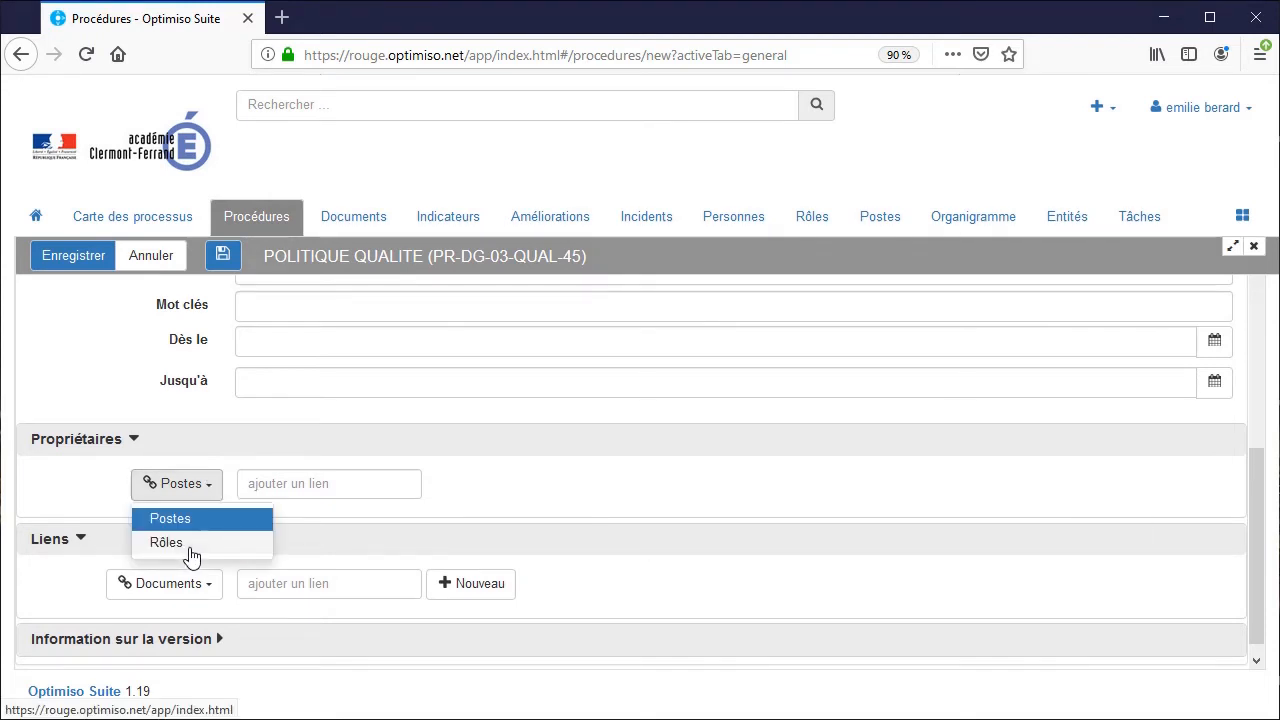
{"action": "left_click", "coordinate": [238, 542]}
{"action": "left_click", "coordinate": [292, 481]}
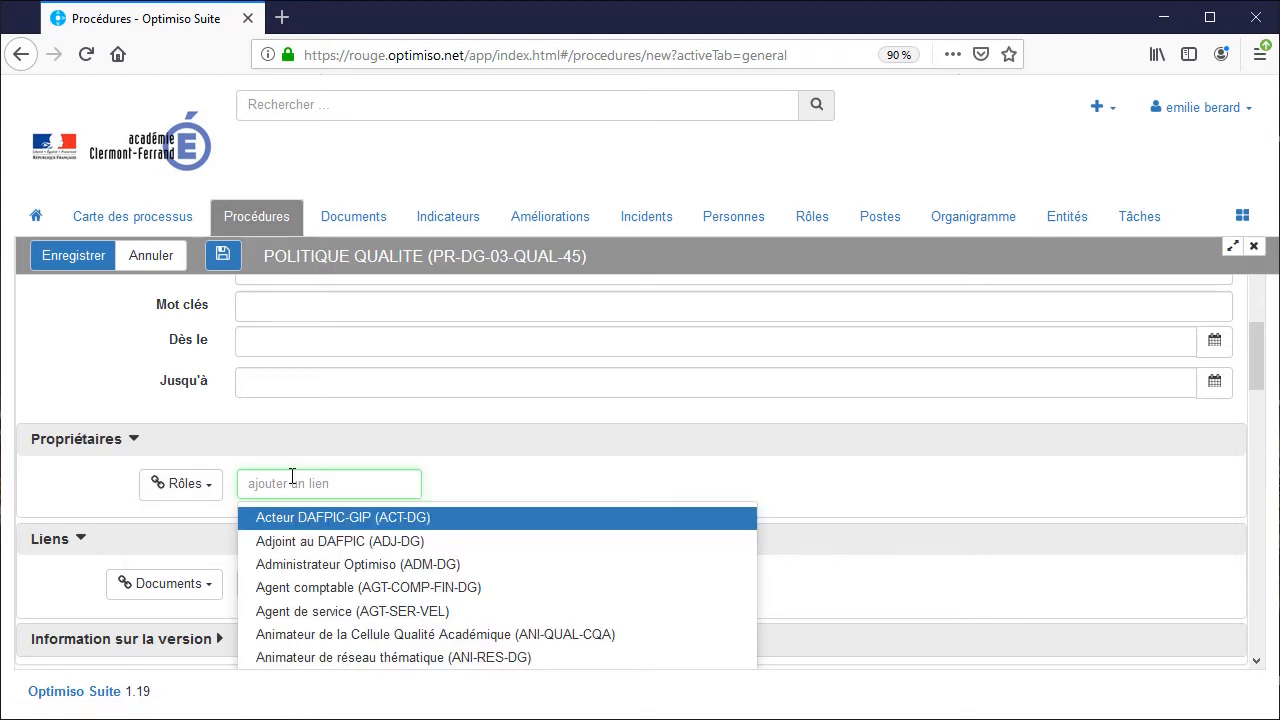
{"action": "type", "text": "PIL"}
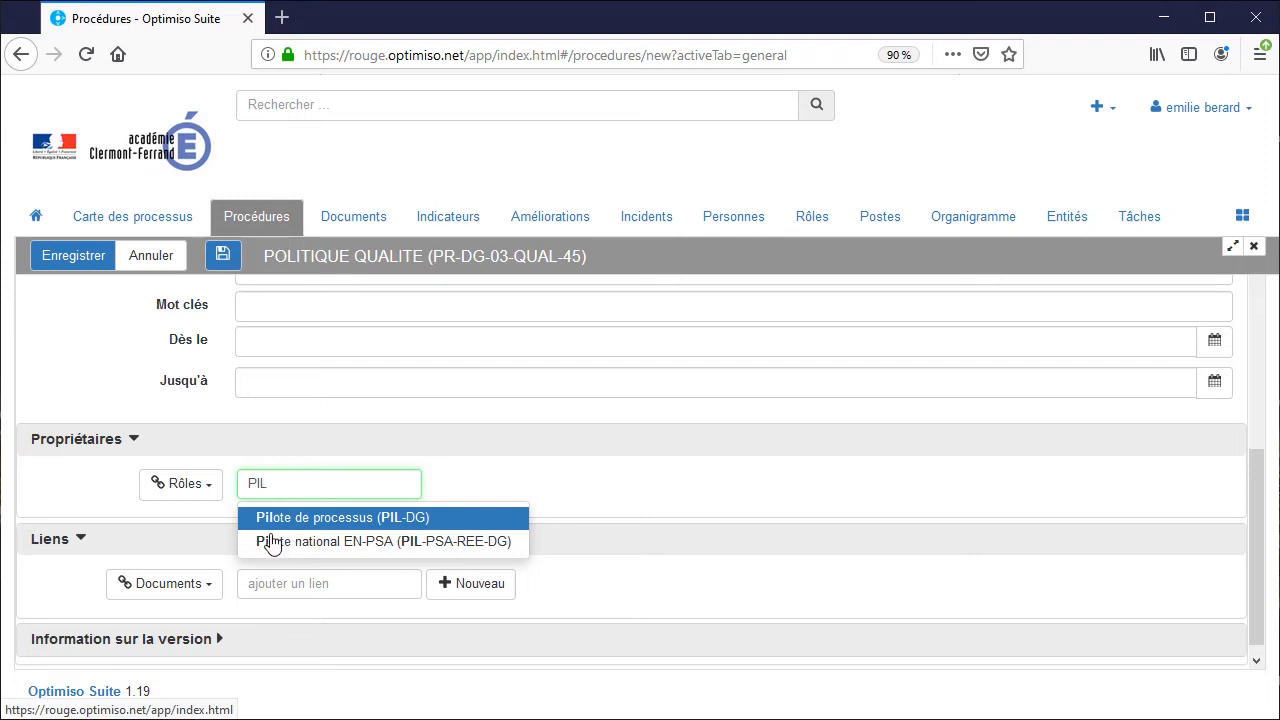
{"action": "key", "text": "Return"}
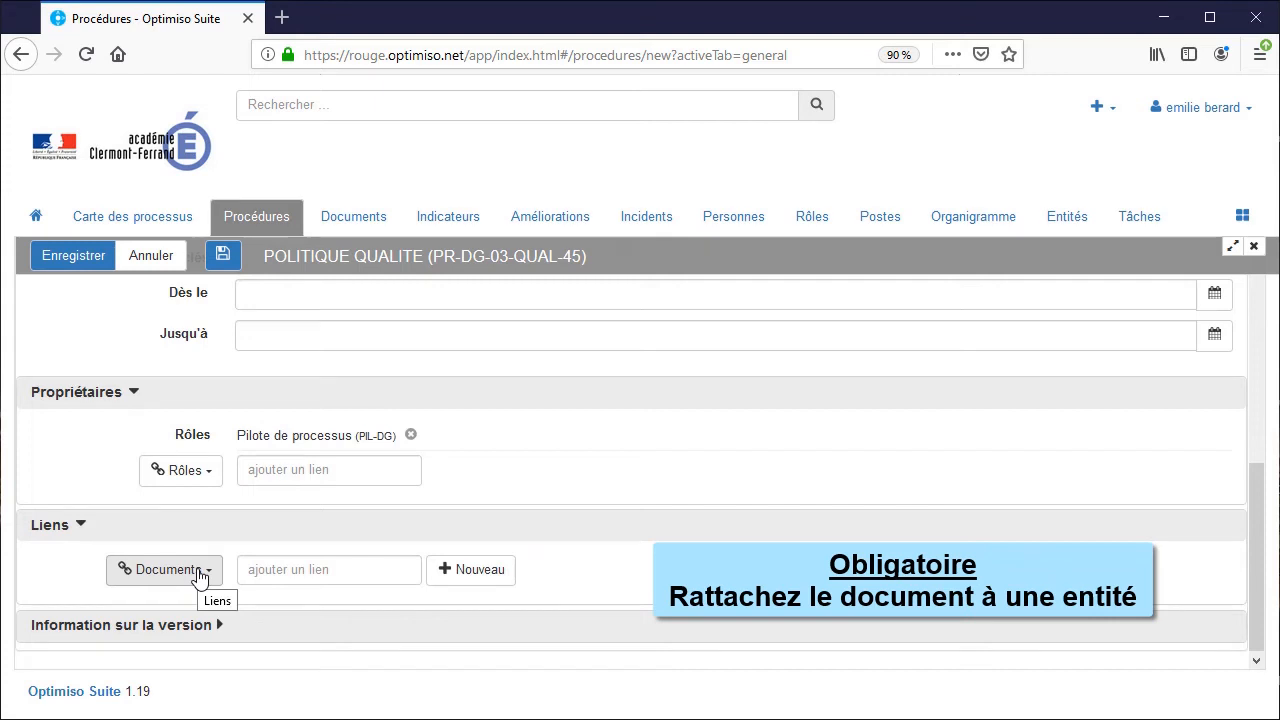
- Link the procedure to the entity DAFPIC-GIP (DAFPIC_GIP)
{"action": "left_click", "coordinate": [199, 572]}
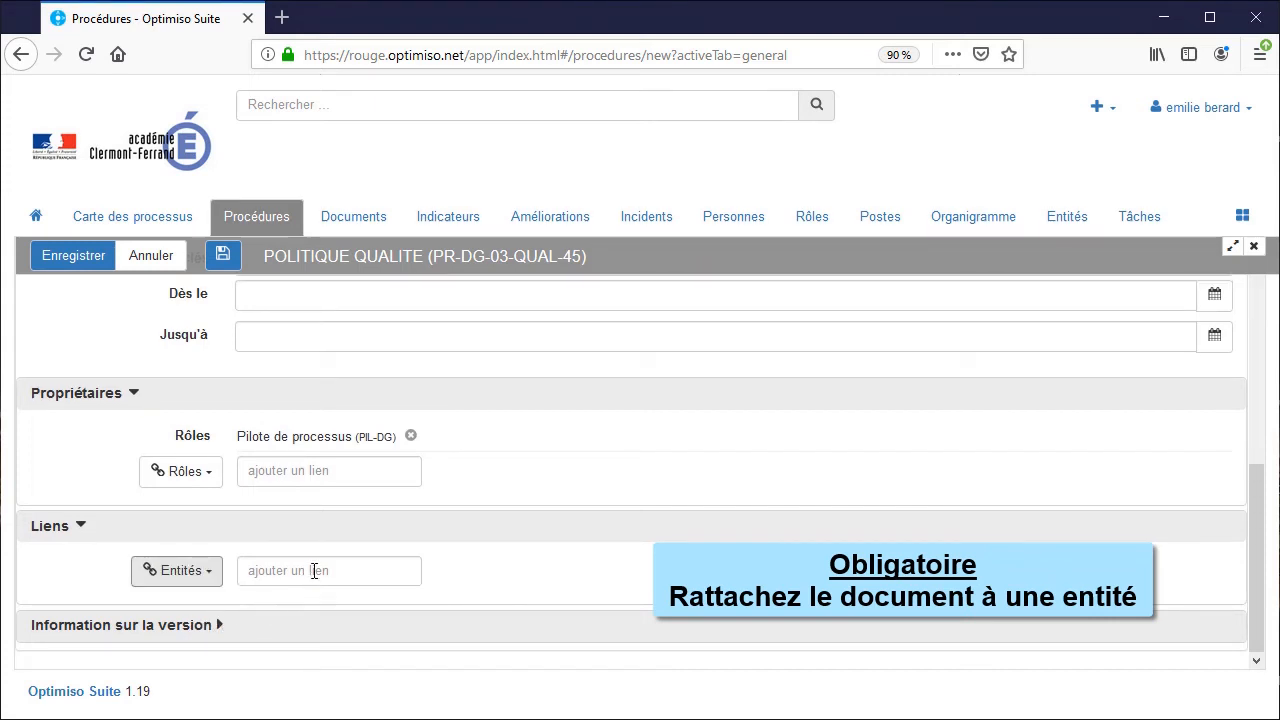
{"action": "left_click", "coordinate": [320, 565]}
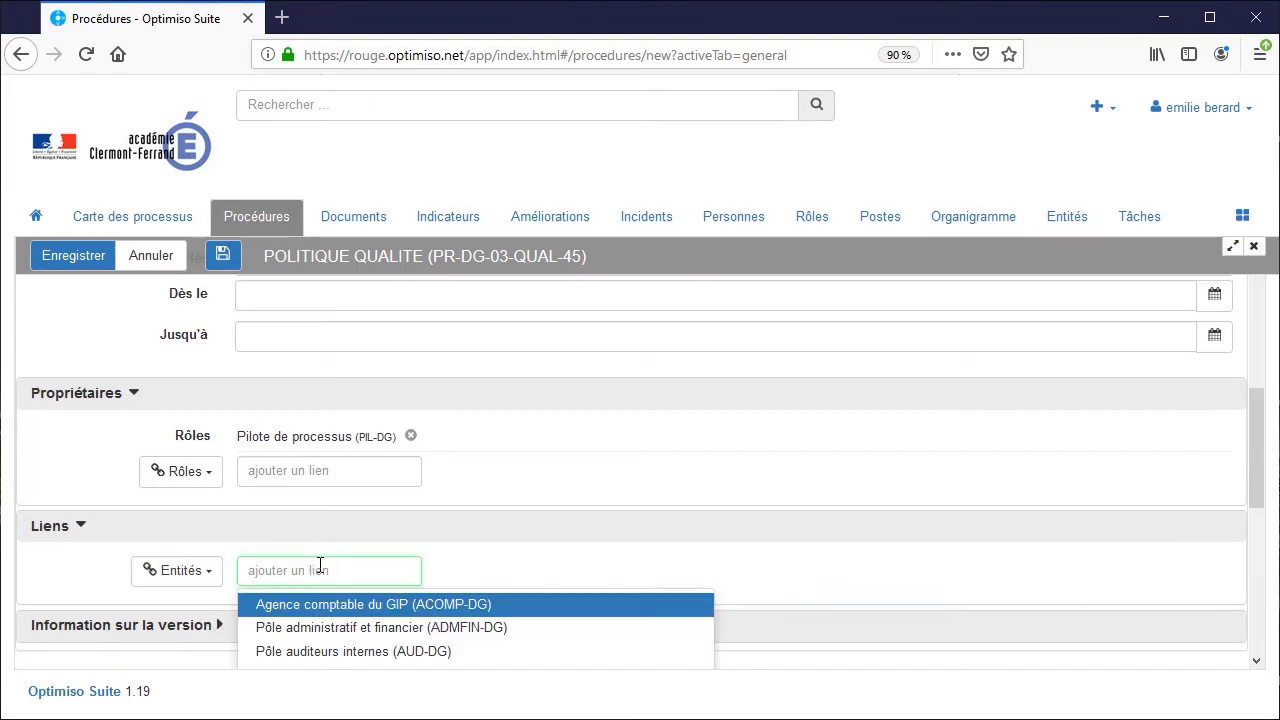
{"action": "type", "text": "DAF"}
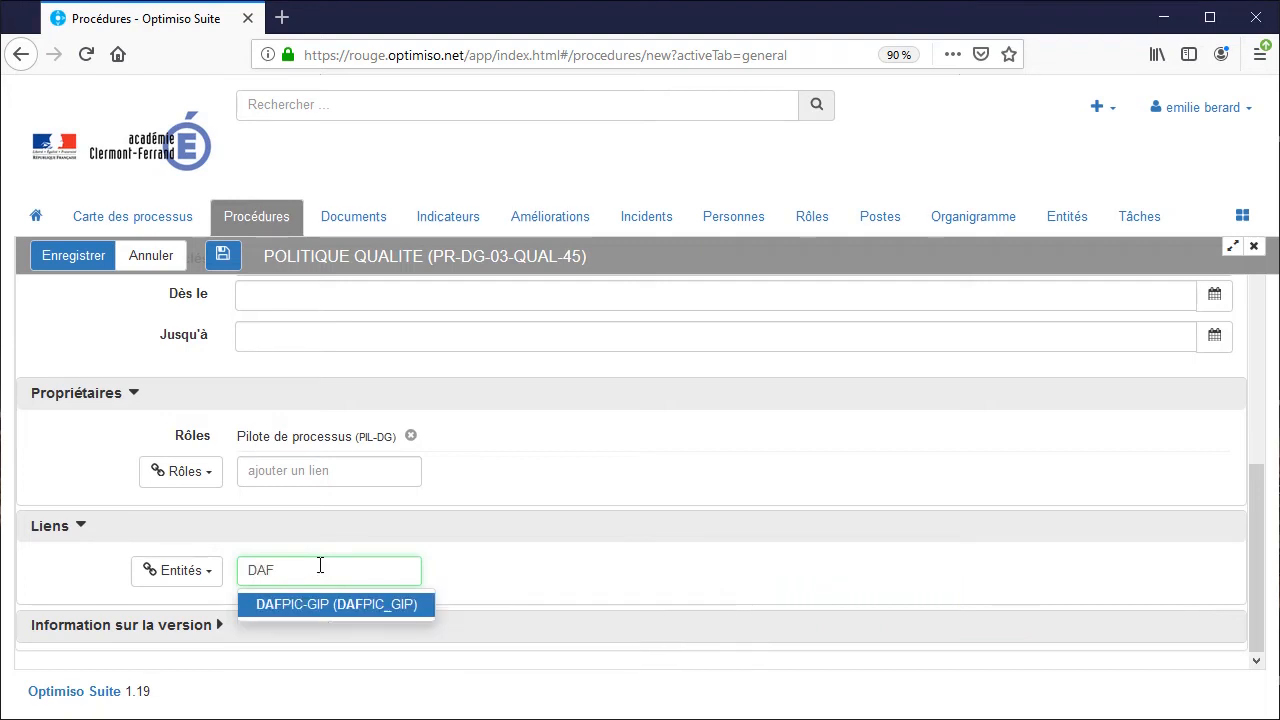
{"action": "left_click", "coordinate": [320, 604]}
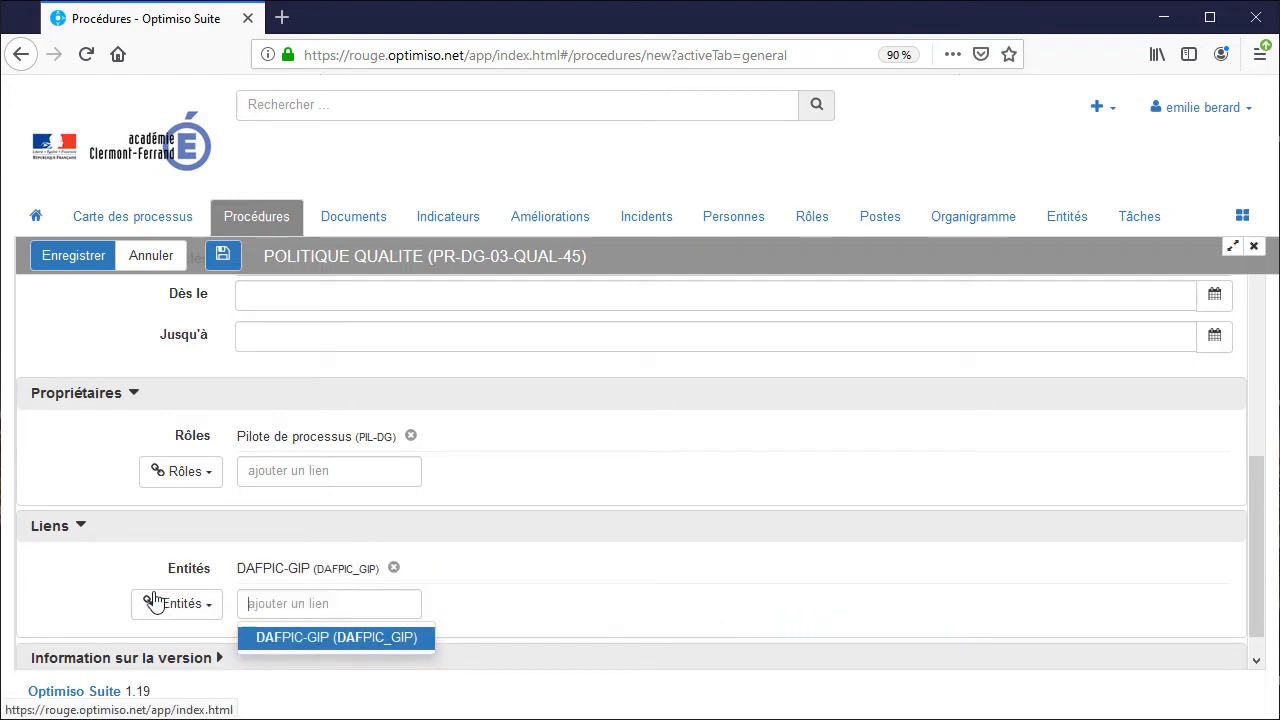
- Fill in the version information with version number V1 and the comment CREATION
{"action": "left_click", "coordinate": [112, 657]}
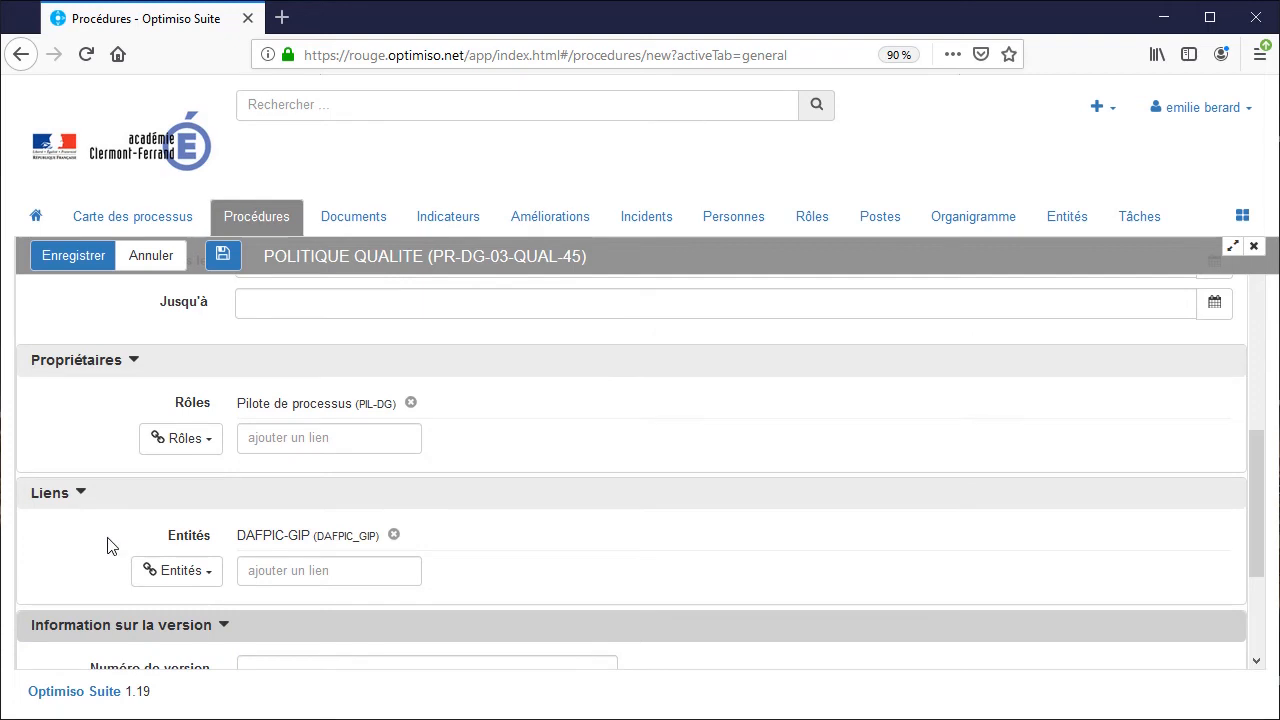
{"action": "scroll", "coordinate": [108, 542], "scroll_direction": "down", "scroll_amount": 3}
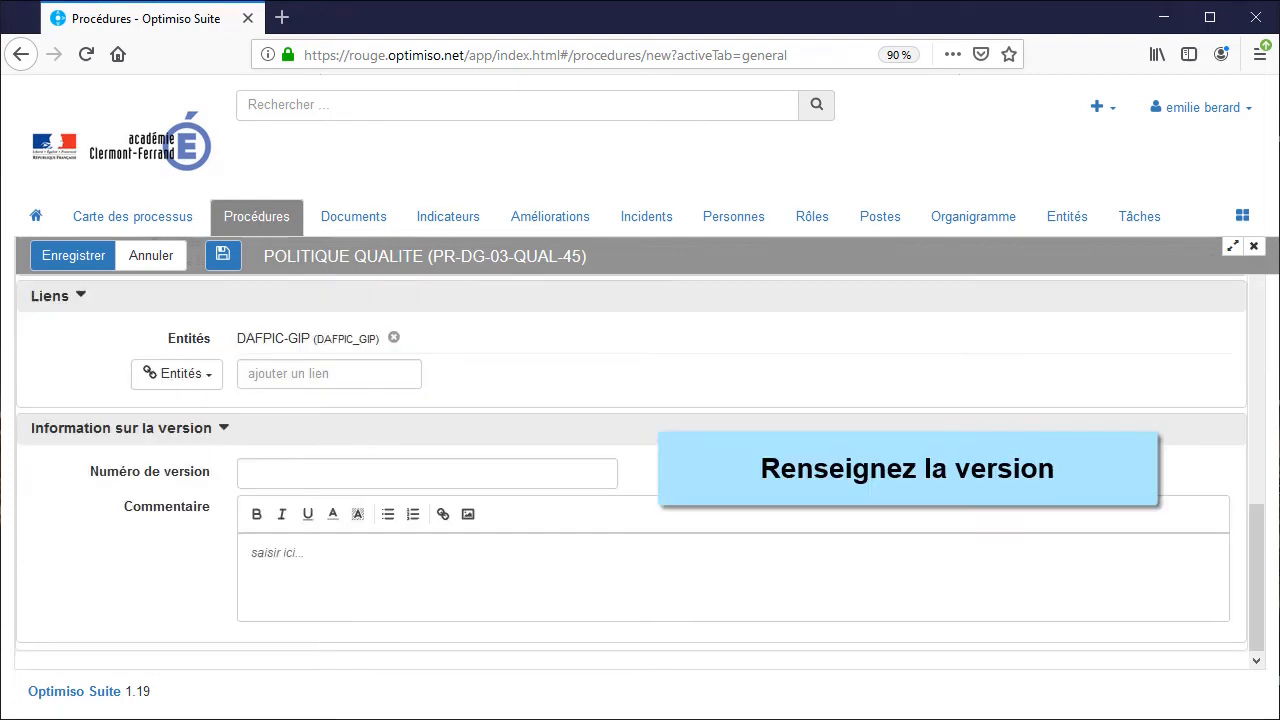
{"action": "left_click", "coordinate": [278, 475]}
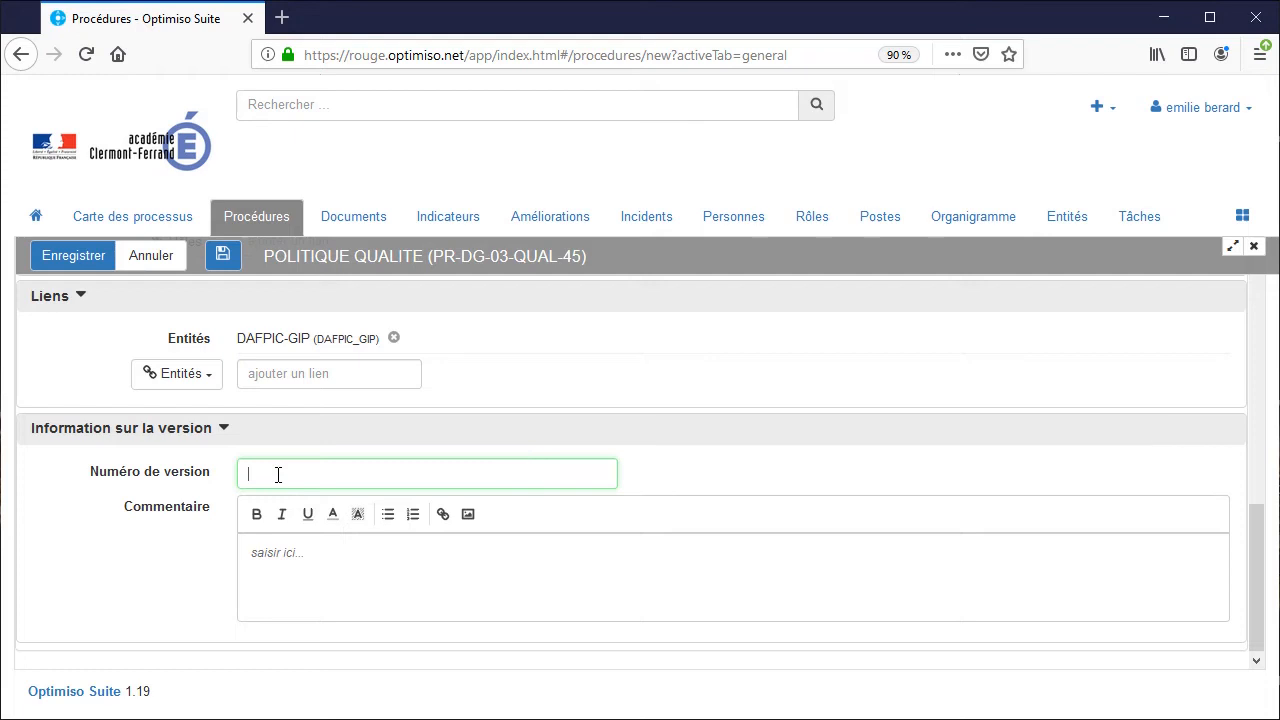
{"action": "type", "text": "V1"}
{"action": "left_click", "coordinate": [266, 556]}
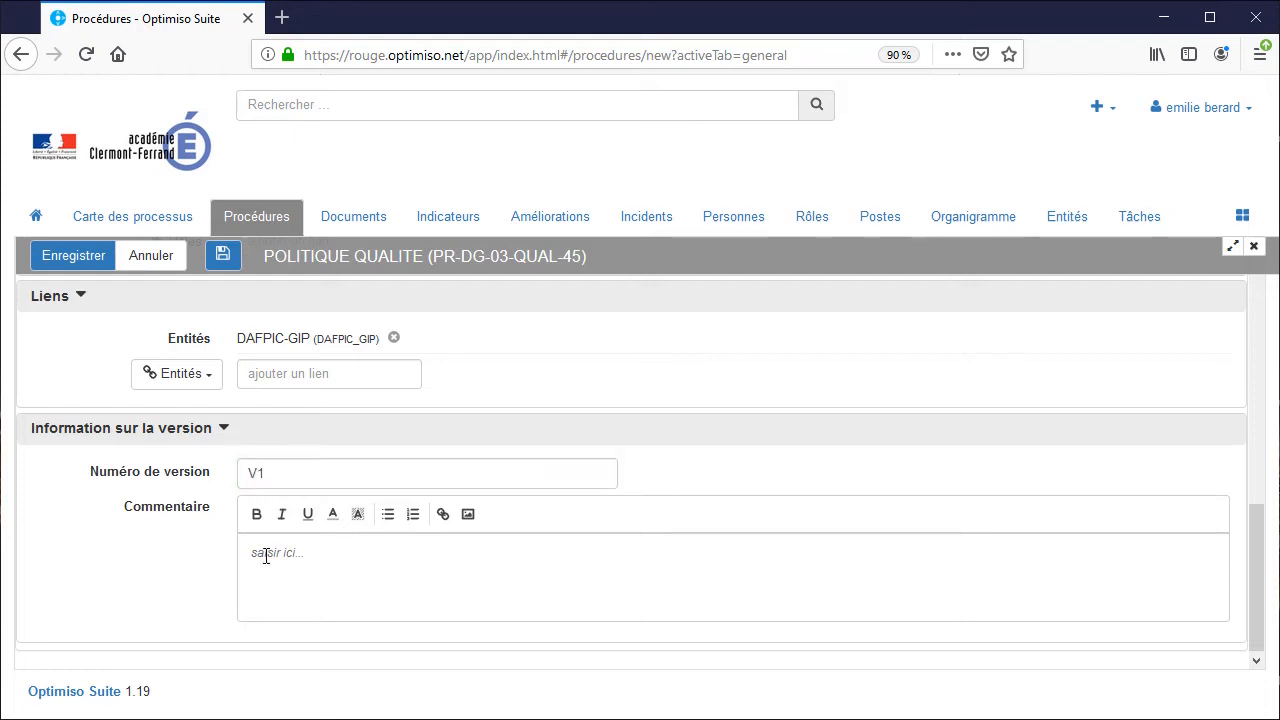
{"action": "type", "text": "CREATION"}
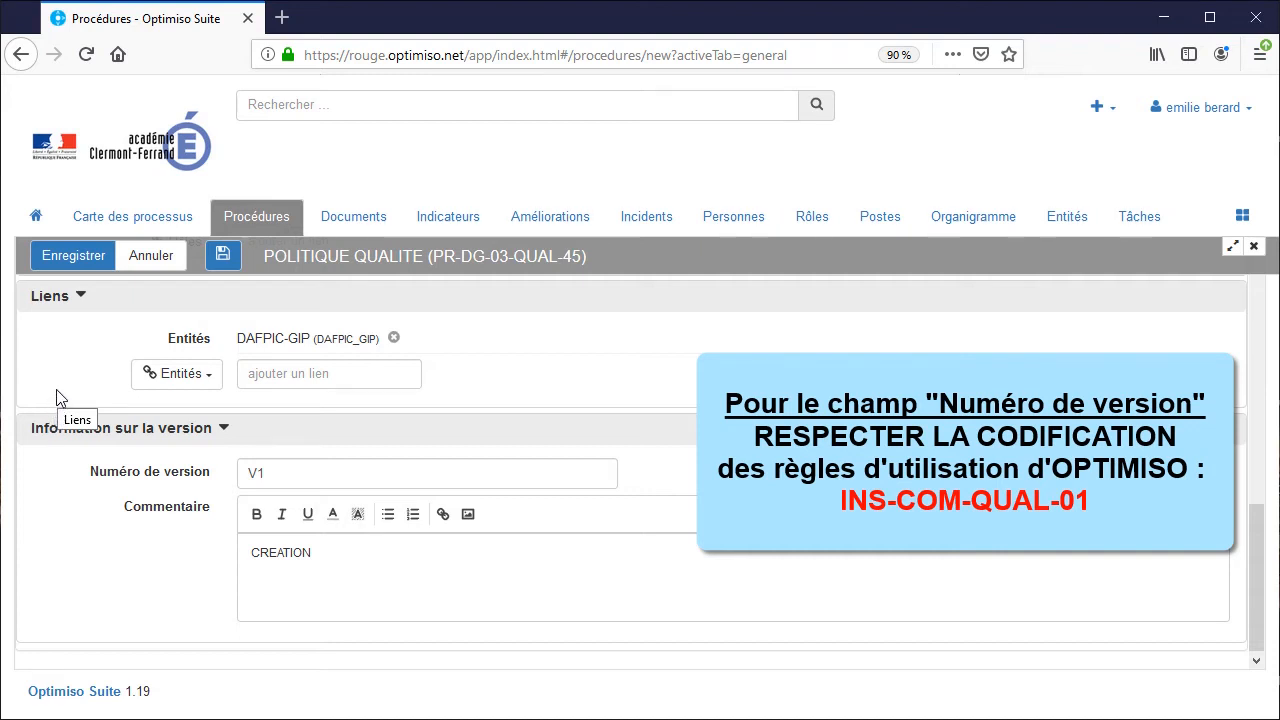
- Open the procedure's flow diagram and rename the Début step to "DEMANDE D'amélioration"
{"action": "scroll", "coordinate": [57, 400], "scroll_direction": "up", "scroll_amount": 6}
{"action": "scroll", "coordinate": [57, 396], "scroll_direction": "up", "scroll_amount": 3}
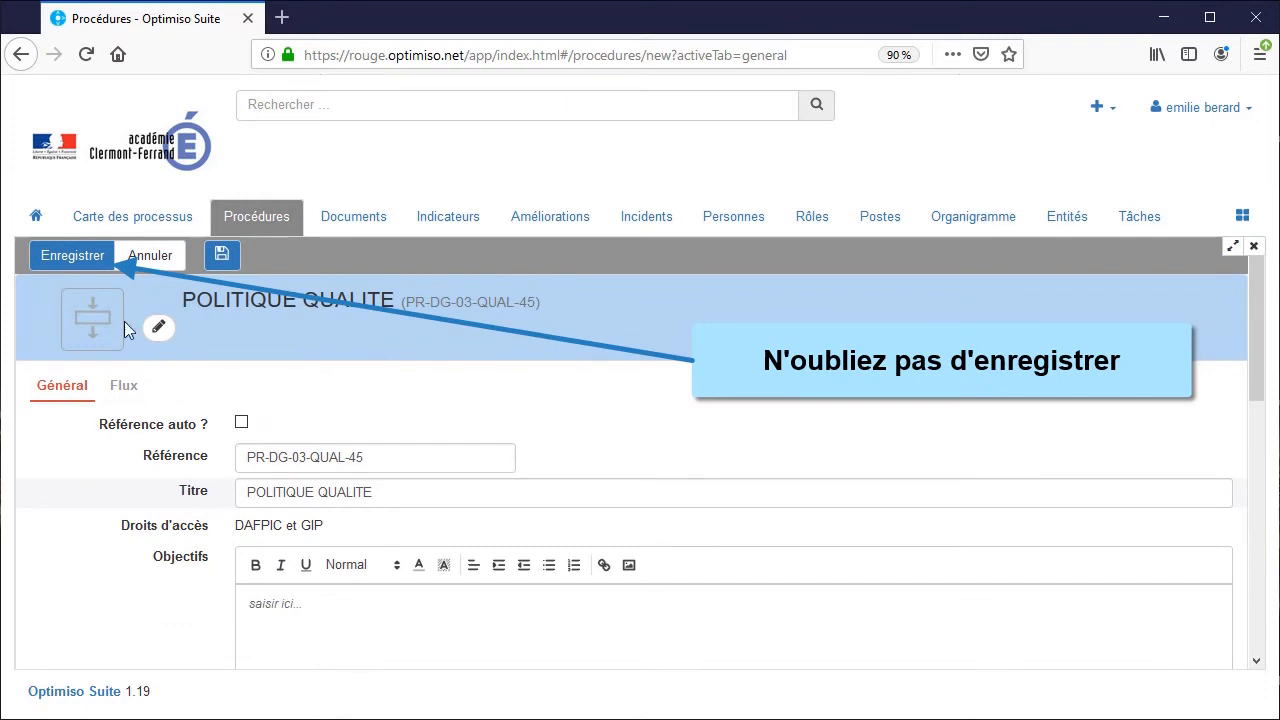
{"action": "left_click", "coordinate": [125, 390]}
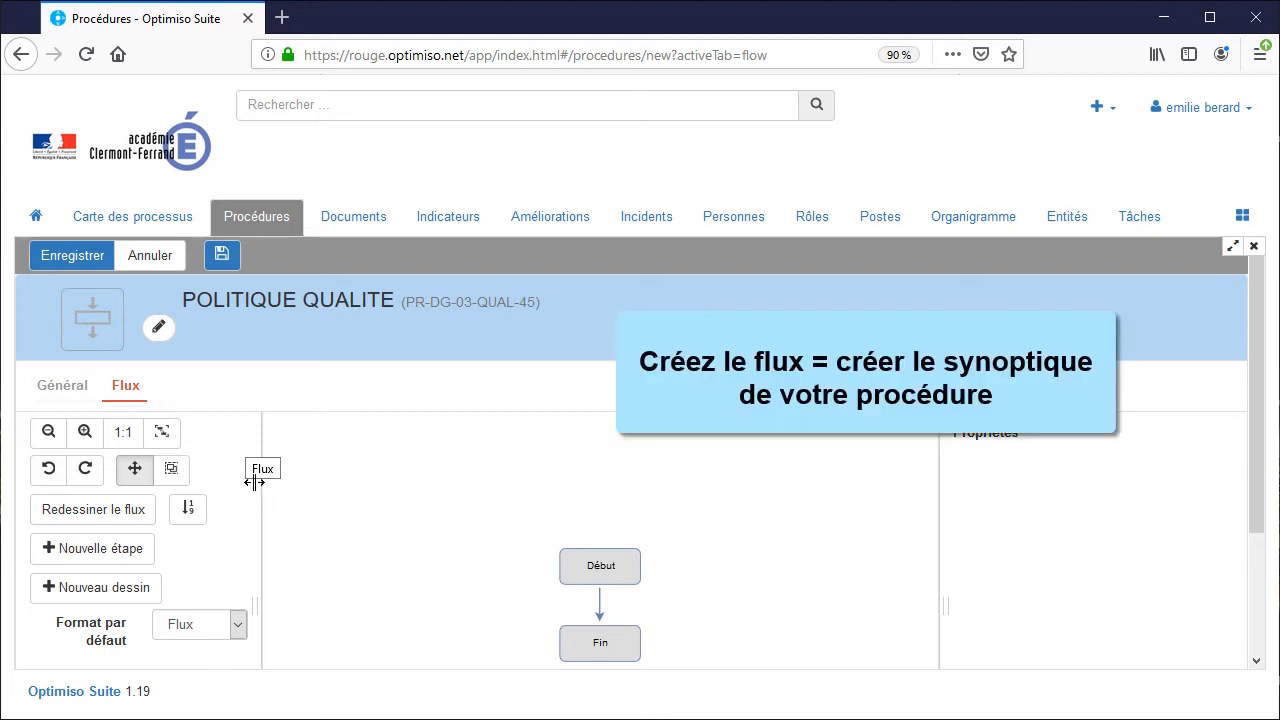
{"action": "scroll", "coordinate": [254, 482], "scroll_direction": "down", "scroll_amount": 2}
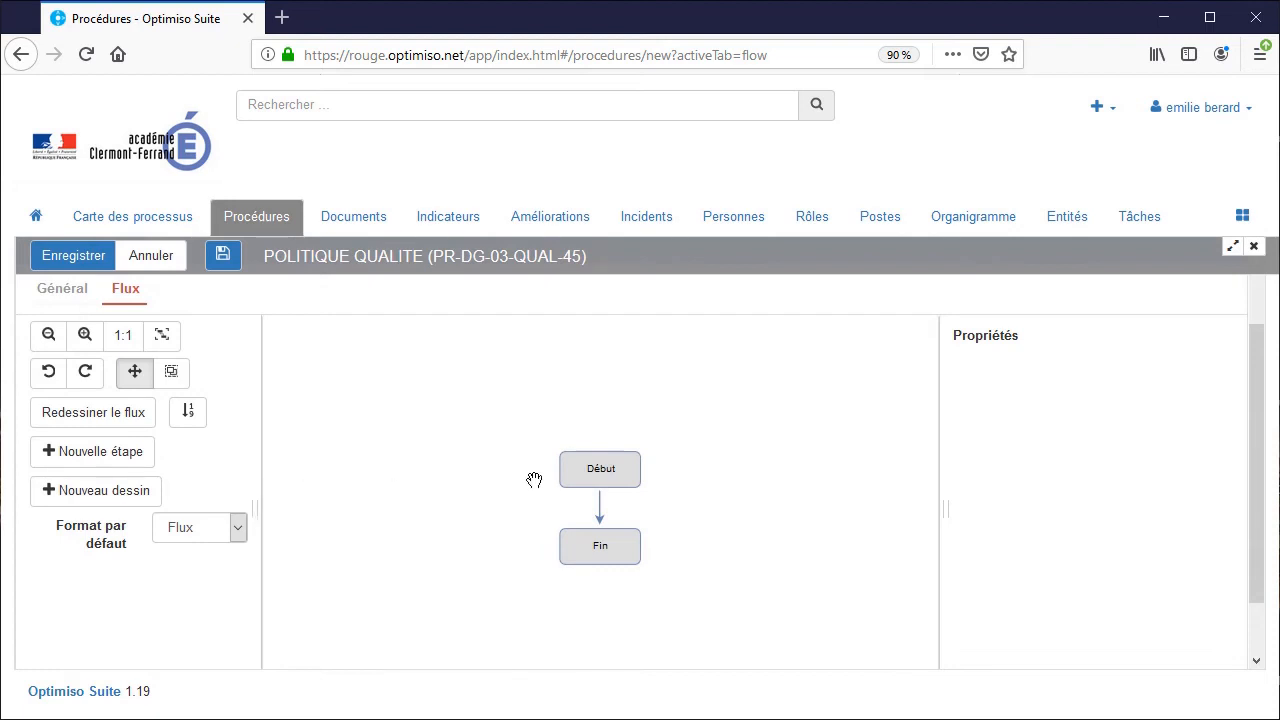
{"action": "double_click", "coordinate": [603, 480]}
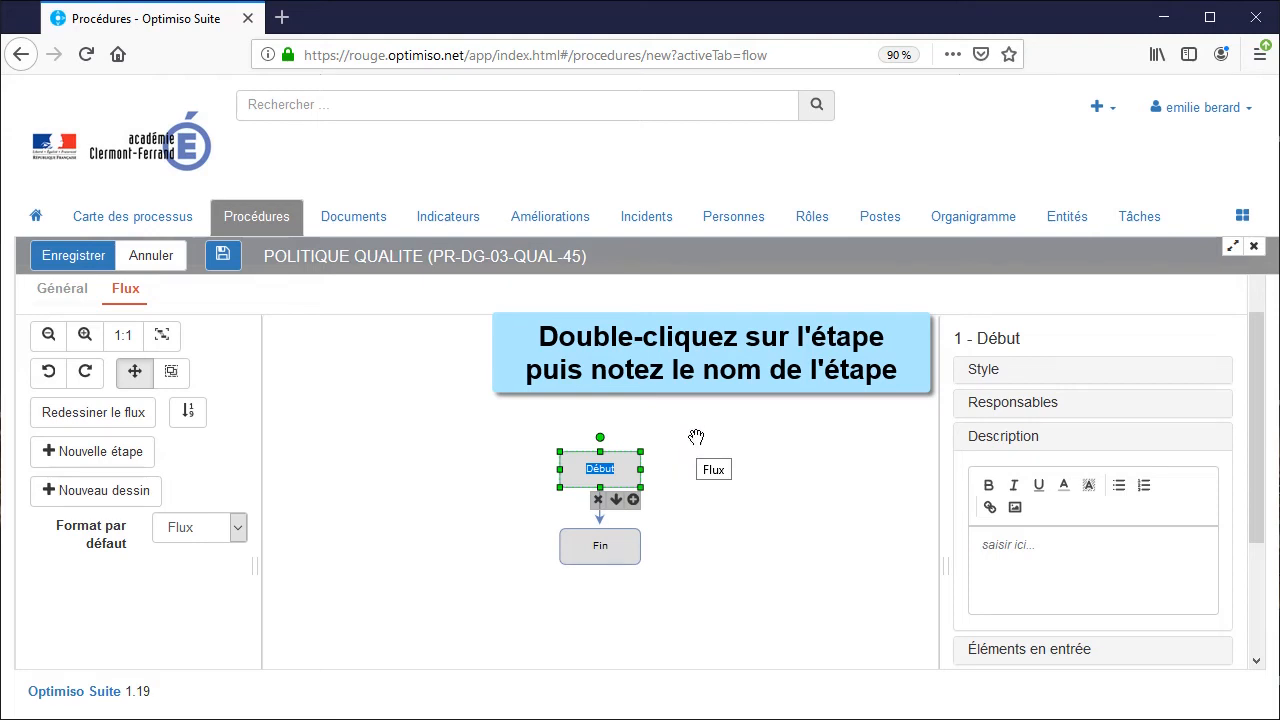
{"action": "type", "text": "DEMANDE D"}
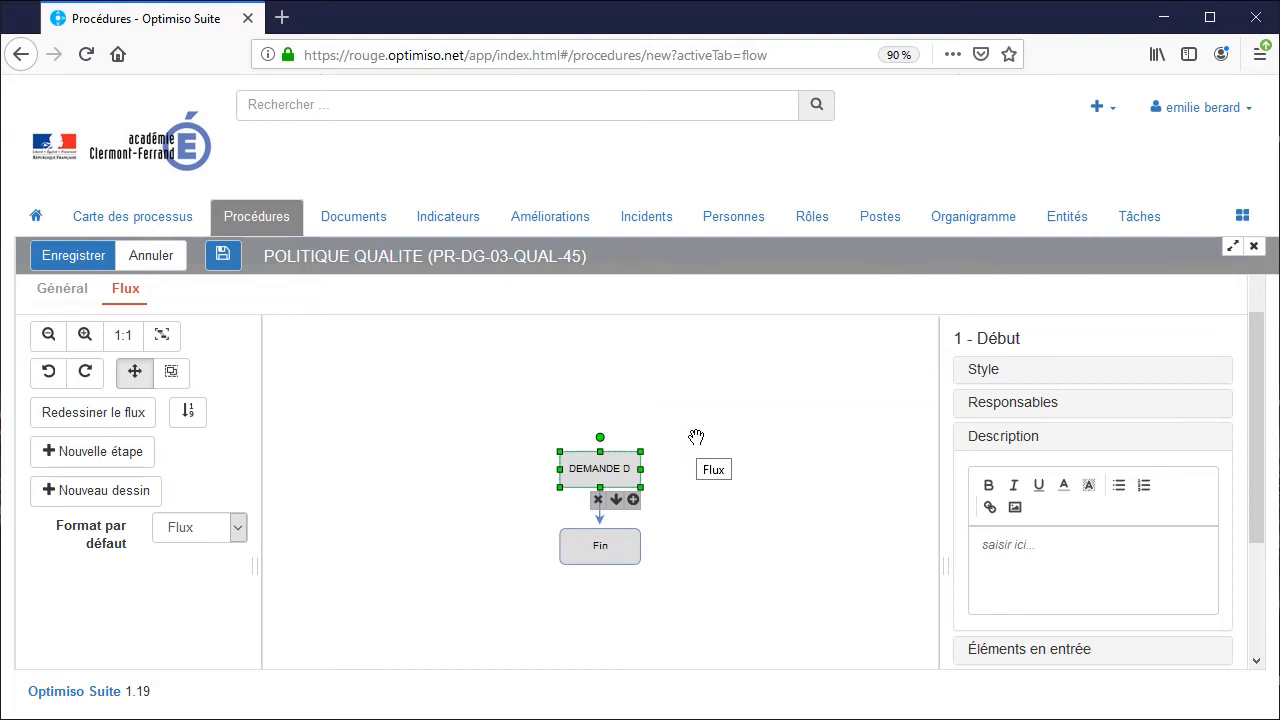
{"action": "type", "text": "'amélioration"}
{"action": "key", "text": "Return"}
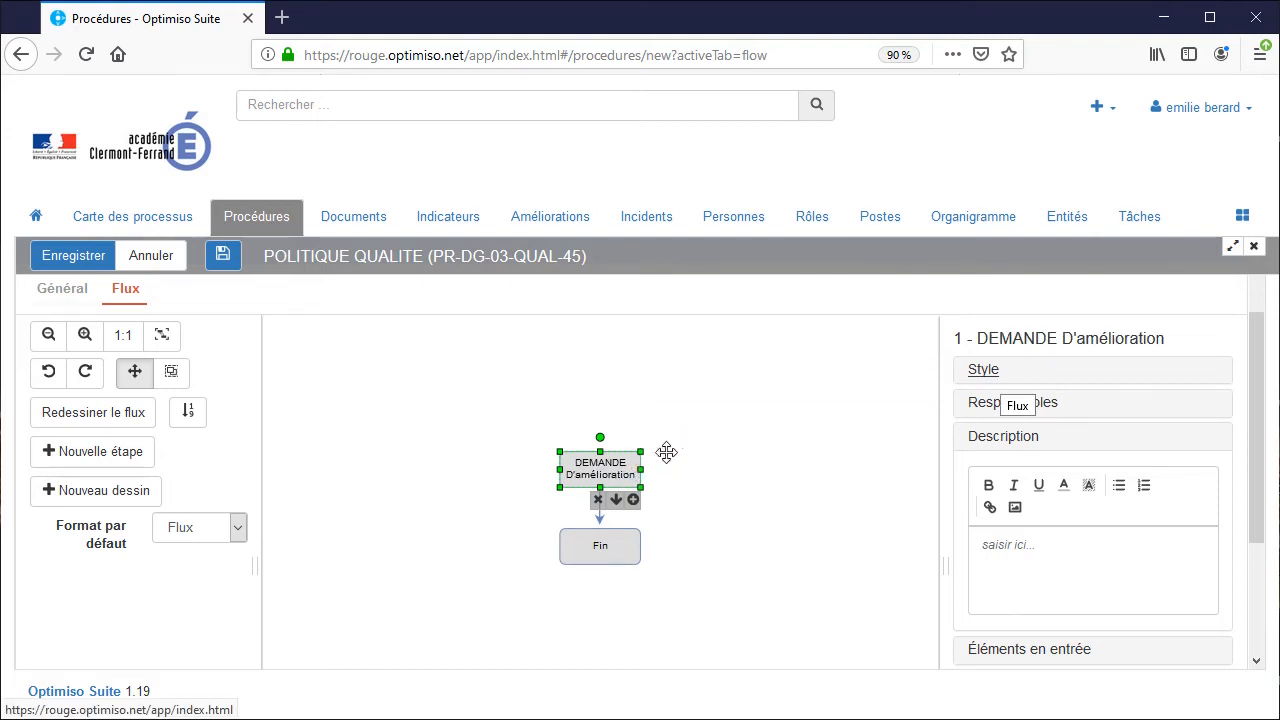
- Show the style settings of the DEMANDE D'amélioration step and look through its shape, size, colour and alignment options
{"action": "left_click", "coordinate": [984, 371]}
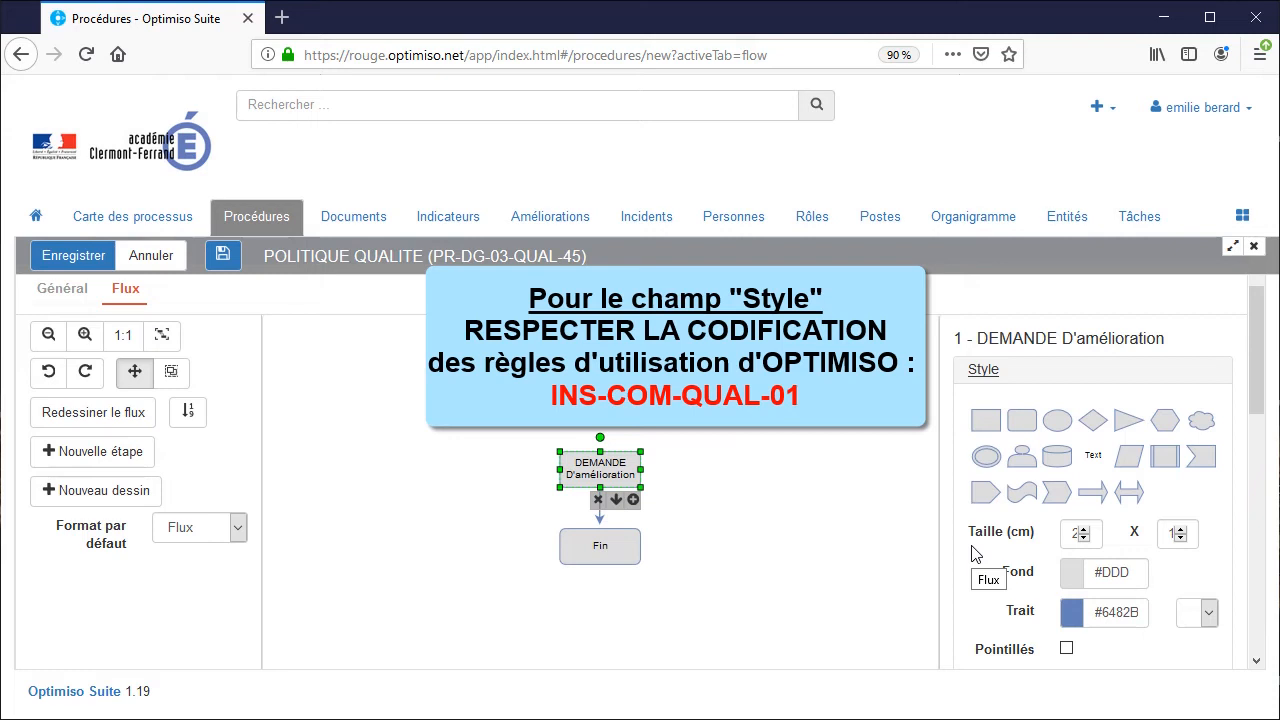
{"action": "scroll", "coordinate": [975, 555], "scroll_direction": "down", "scroll_amount": 1}
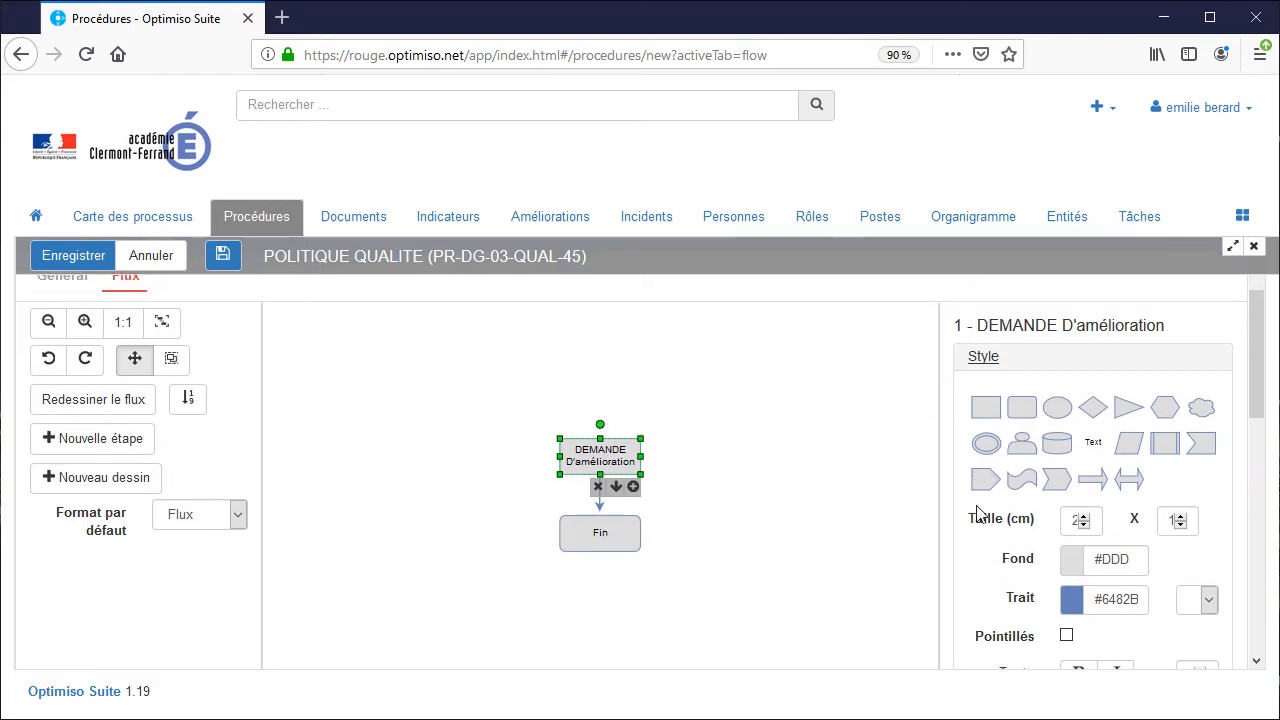
{"action": "scroll", "coordinate": [978, 515], "scroll_direction": "down", "scroll_amount": 5}
{"action": "scroll", "coordinate": [978, 522], "scroll_direction": "down", "scroll_amount": 3}
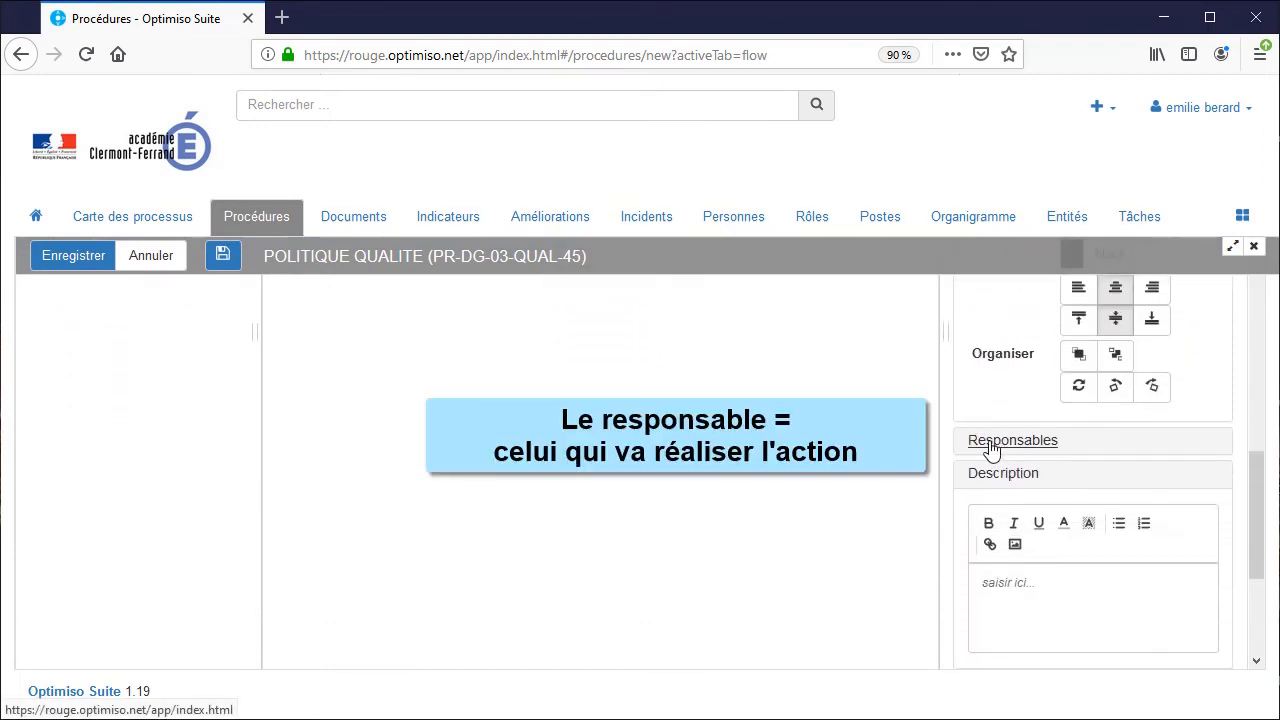
- Add the roles Pilote de processus and Acteur DAFPIC-GIP as those responsible for the DEMANDE D'amélioration step
{"action": "left_click", "coordinate": [990, 441]}
{"action": "scroll", "coordinate": [954, 470], "scroll_direction": "down", "scroll_amount": 1}
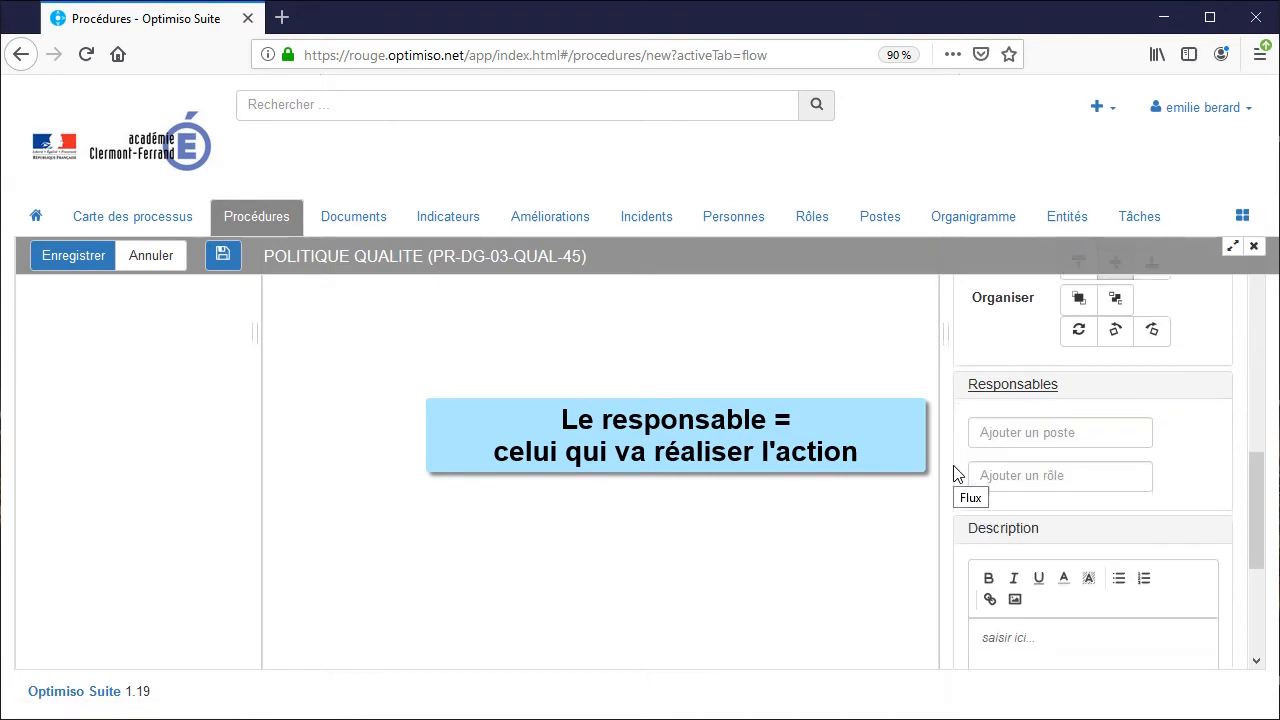
{"action": "left_click", "coordinate": [1012, 421]}
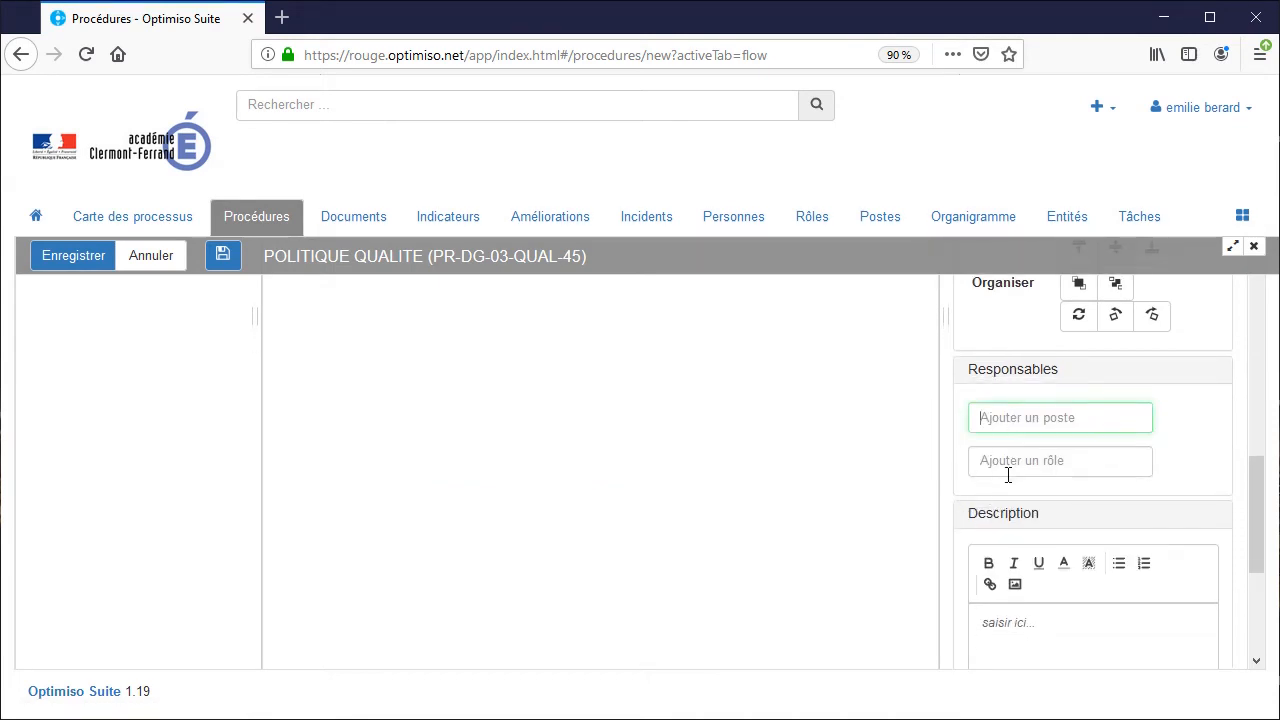
{"action": "left_click", "coordinate": [1008, 466]}
{"action": "type", "text": "pil"}
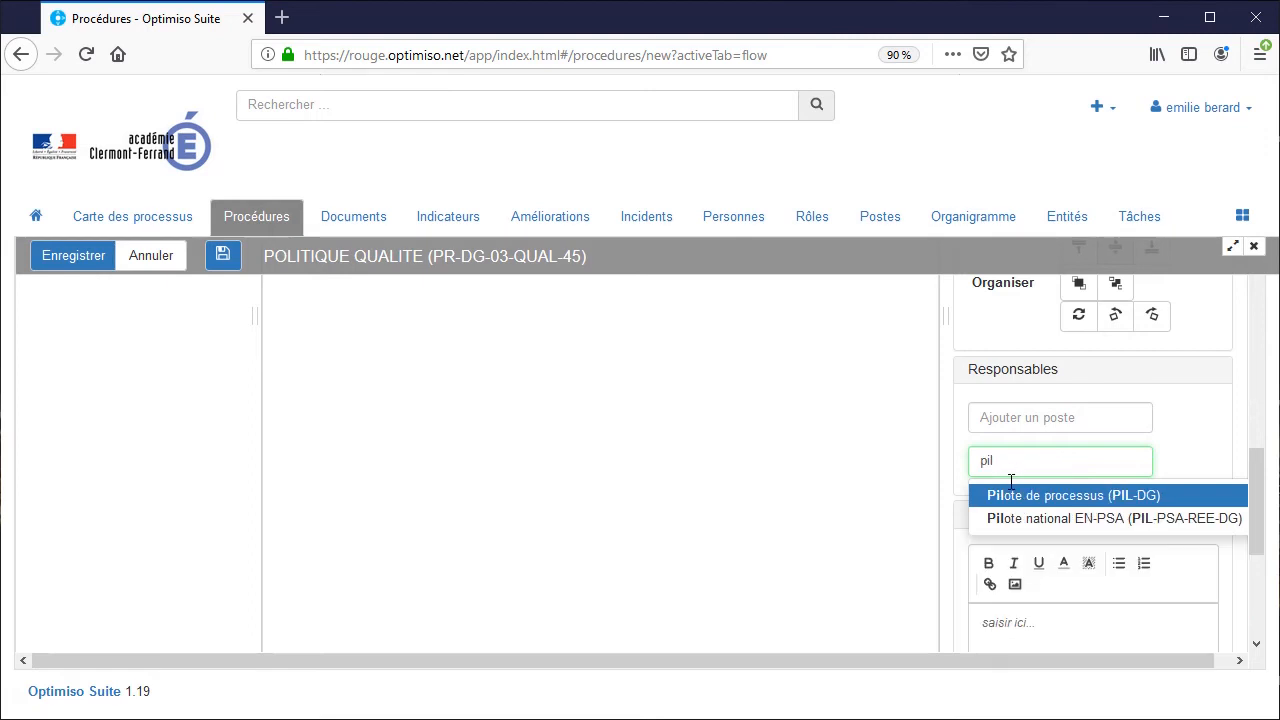
{"action": "left_click", "coordinate": [1015, 494]}
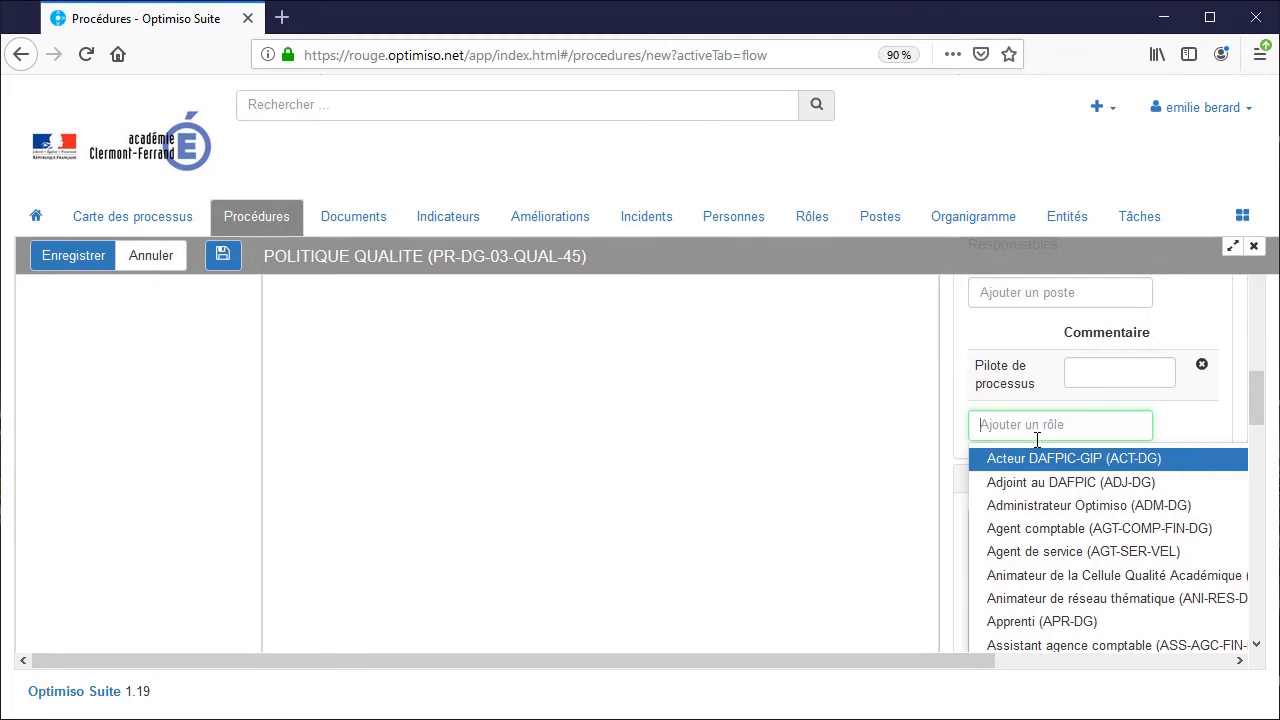
{"action": "left_click", "coordinate": [1043, 456]}
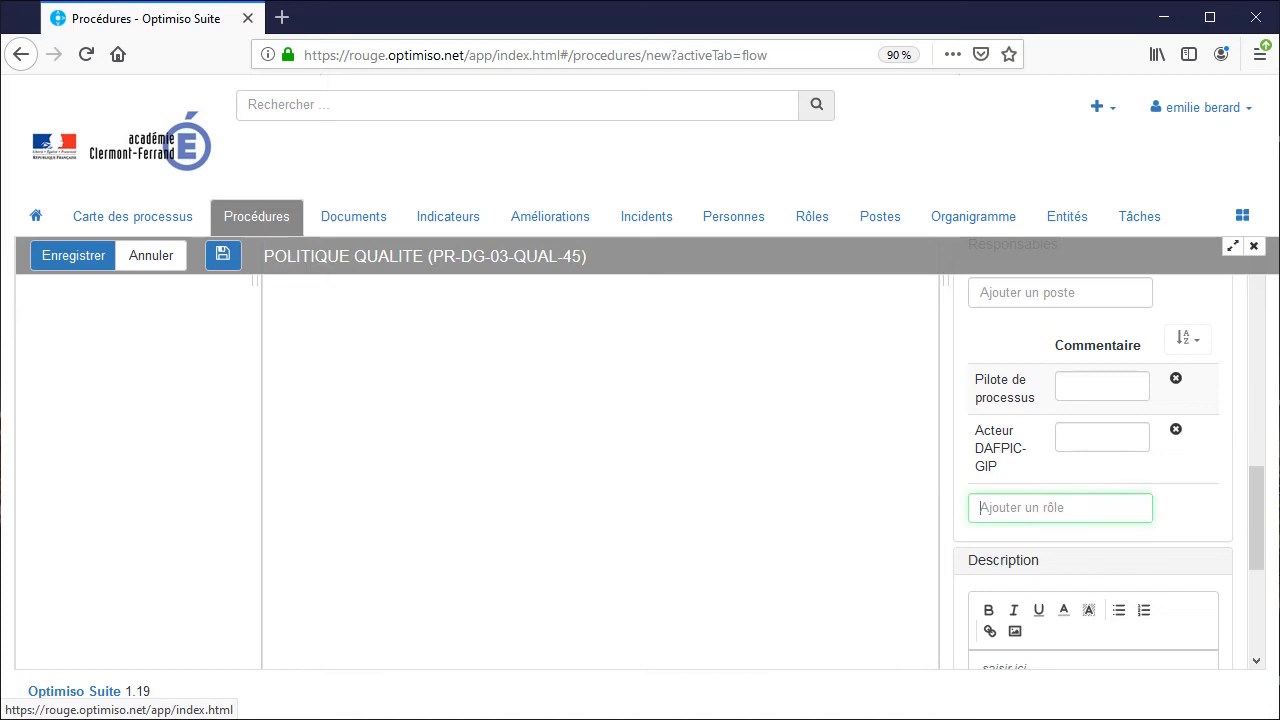
- Add the document CCF Dossier d'actualisation de l'habilitation (FO-DG-02-MCPFA-07) as an input element of the DEMANDE D'amélioration step
{"action": "scroll", "coordinate": [946, 477], "scroll_direction": "down", "scroll_amount": 5}
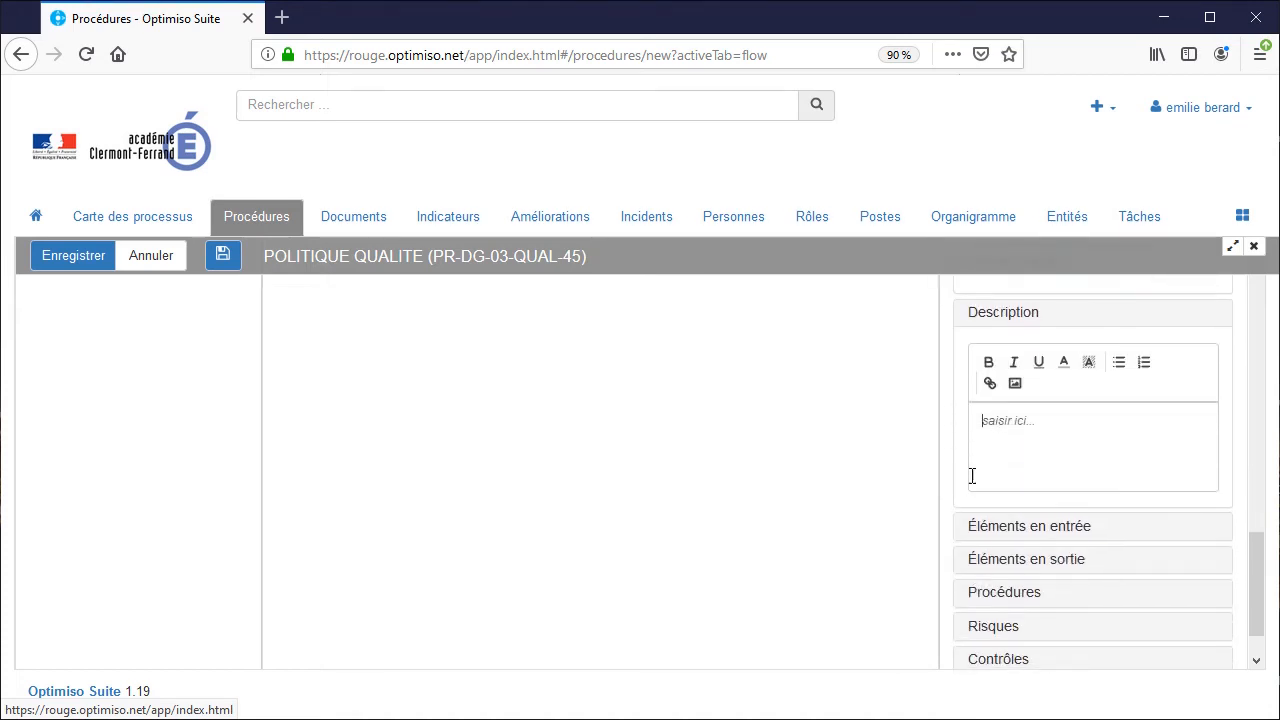
{"action": "scroll", "coordinate": [945, 520], "scroll_direction": "down", "scroll_amount": 1}
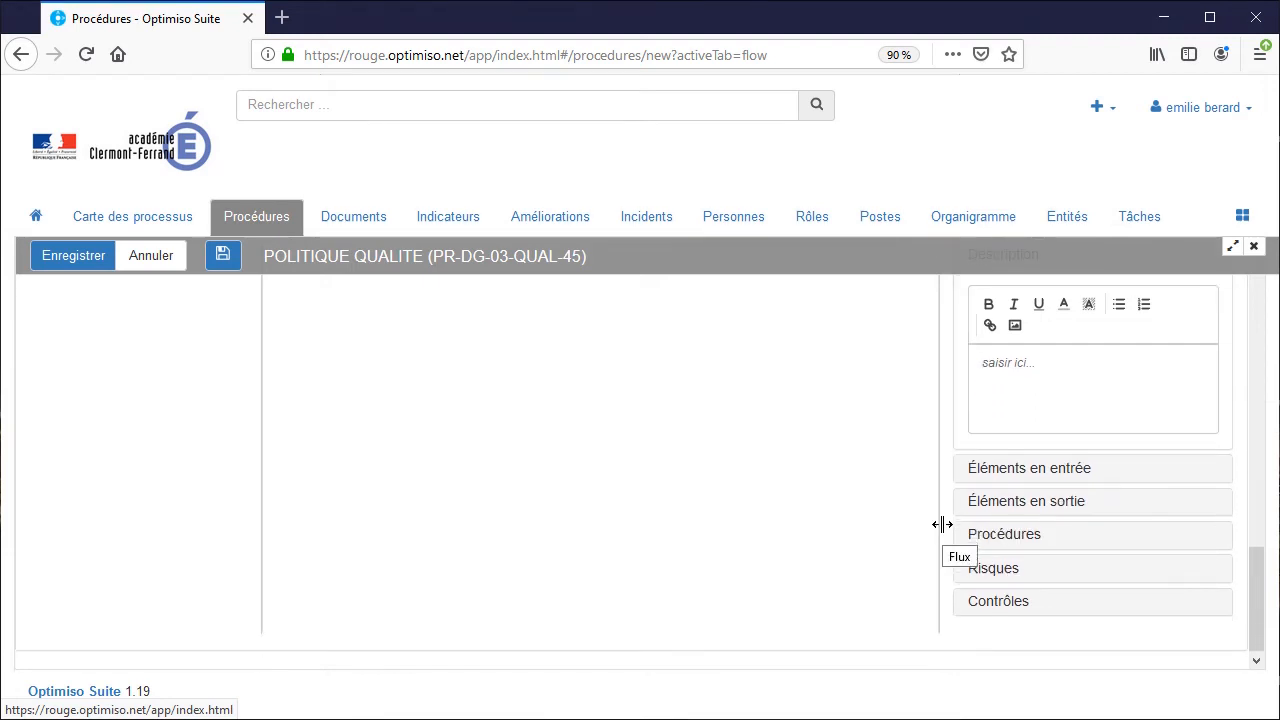
{"action": "left_click", "coordinate": [988, 477]}
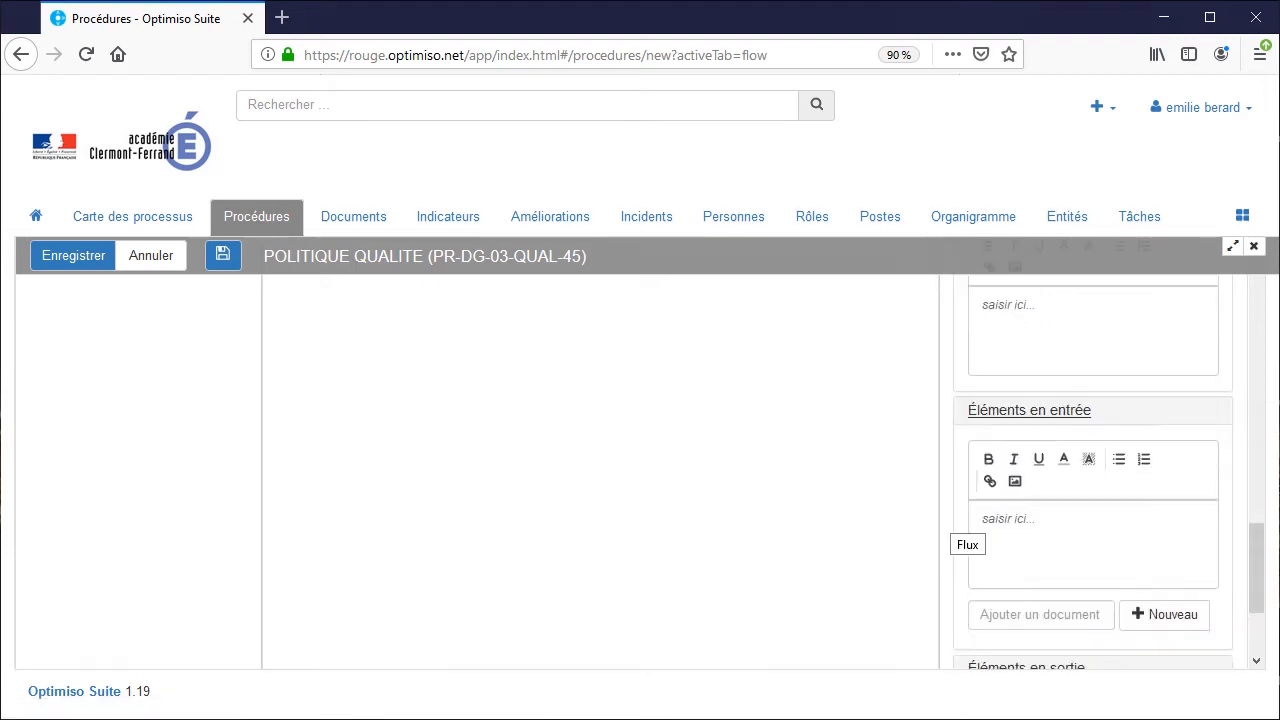
{"action": "scroll", "coordinate": [951, 515], "scroll_direction": "down", "scroll_amount": 2}
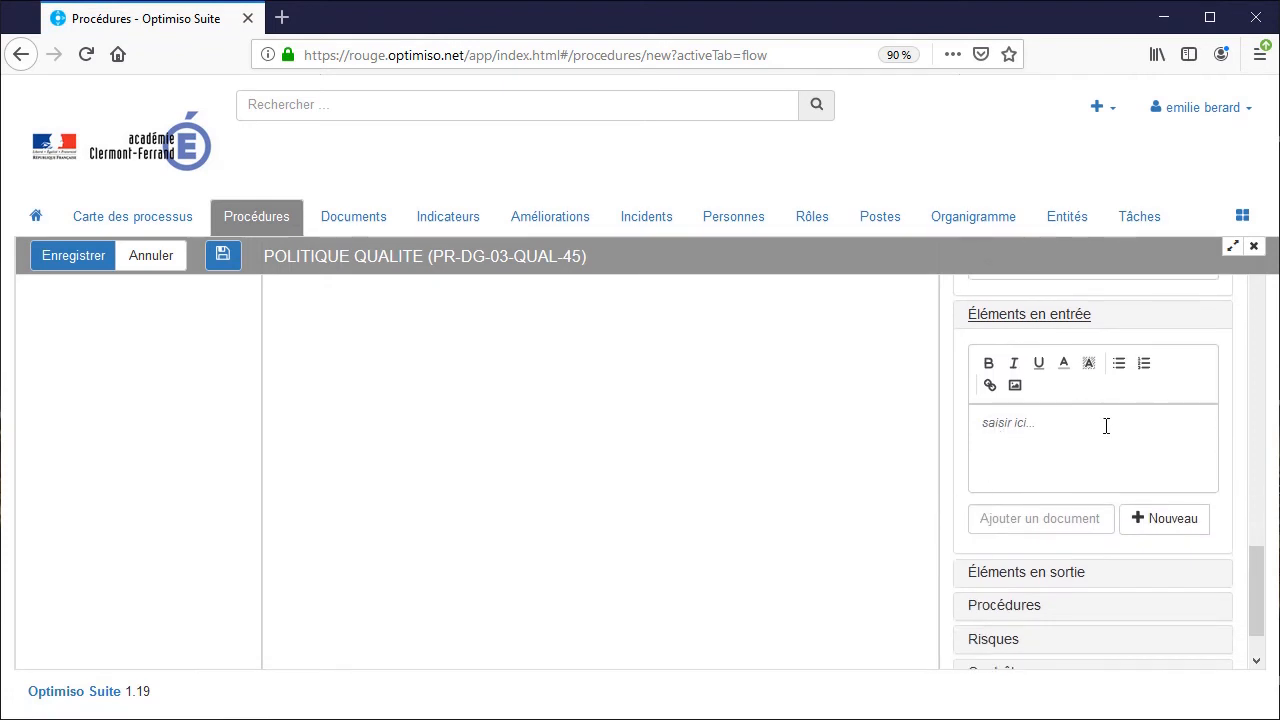
{"action": "left_click", "coordinate": [1068, 521]}
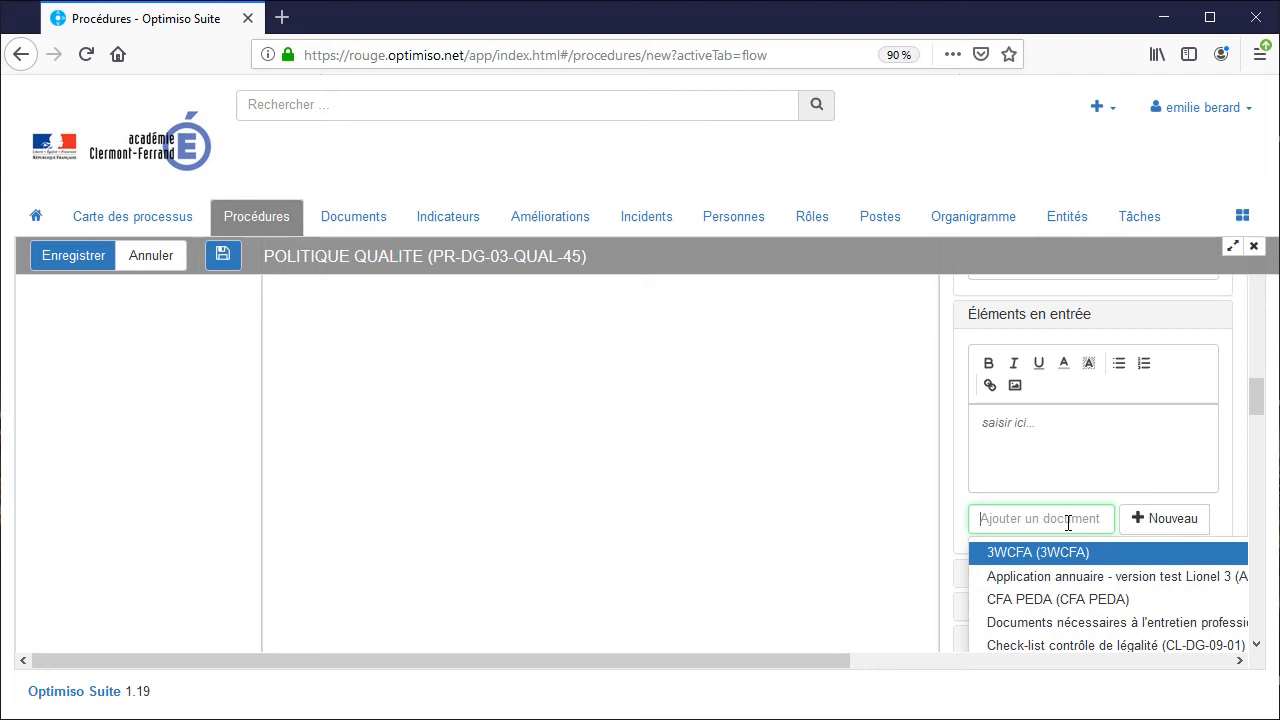
{"action": "type", "text": "fo-dg-"}
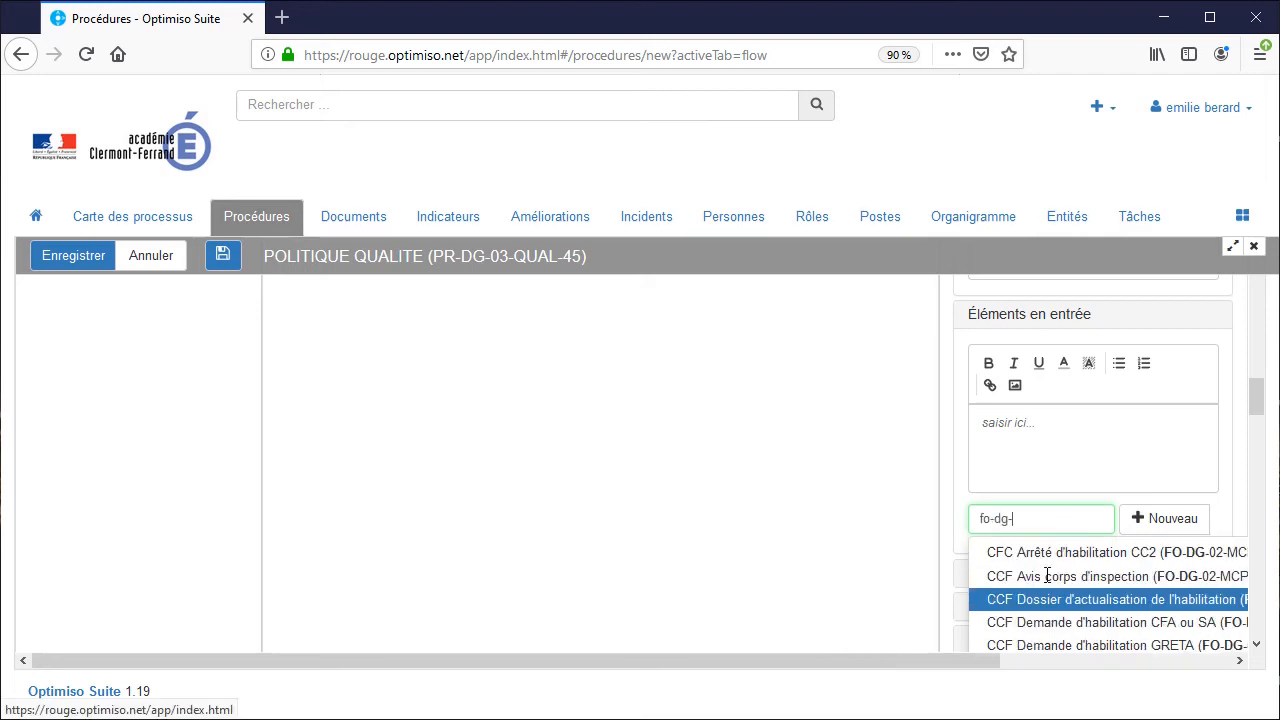
{"action": "left_click", "coordinate": [1038, 598]}
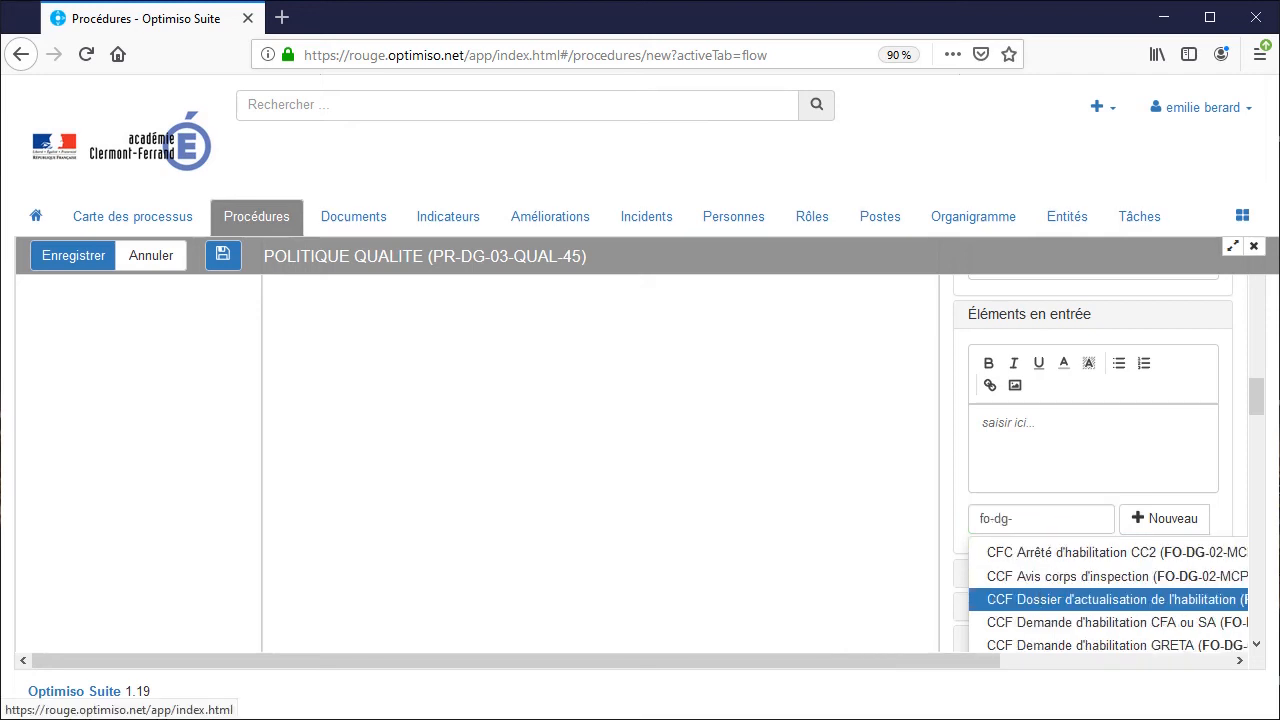
{"action": "scroll", "coordinate": [954, 509], "scroll_direction": "down", "scroll_amount": 5}
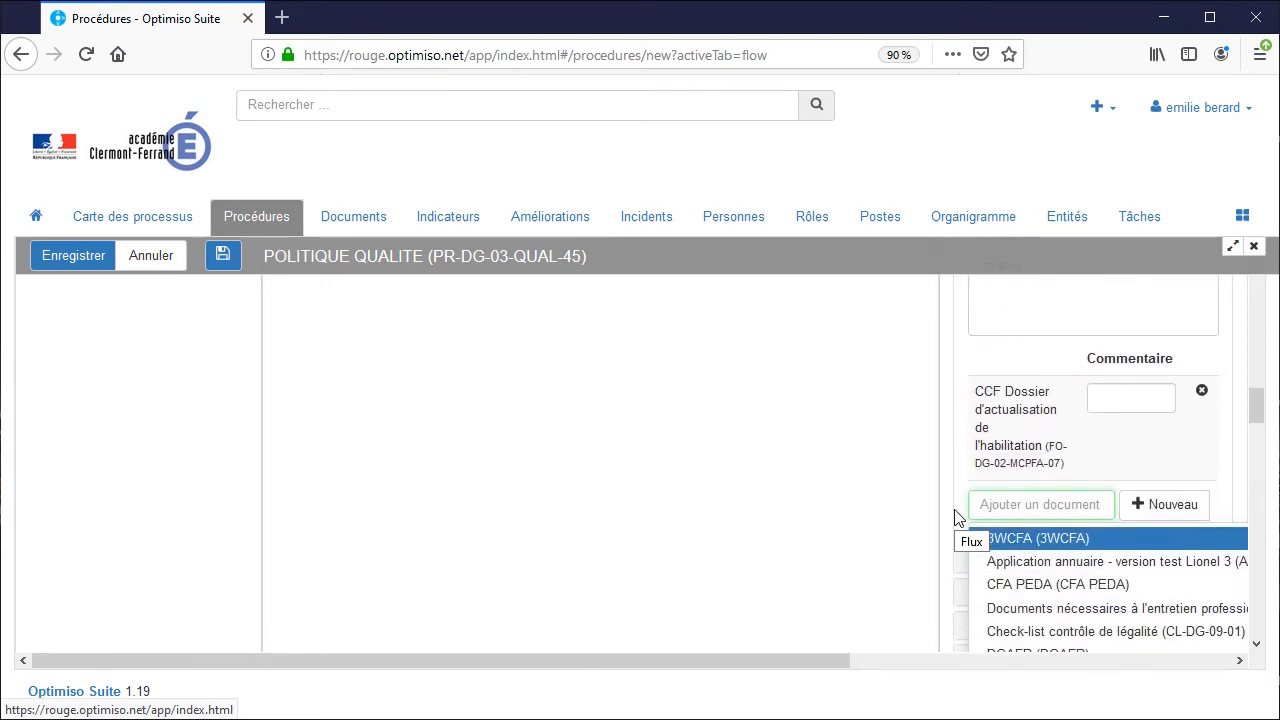
{"action": "left_click", "coordinate": [954, 512]}
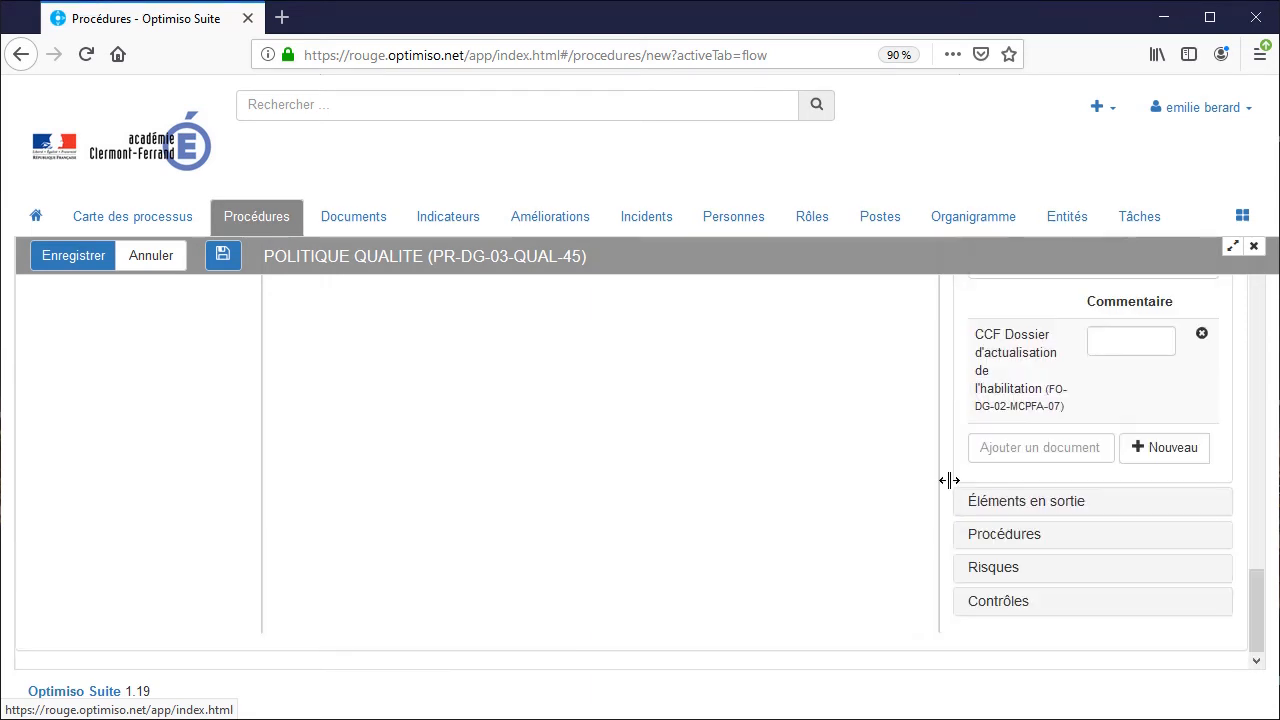
- Look at the options for linking the DEMANDE D'amélioration step from and to steps of other procedures, and deselect the step
{"action": "left_click", "coordinate": [966, 536]}
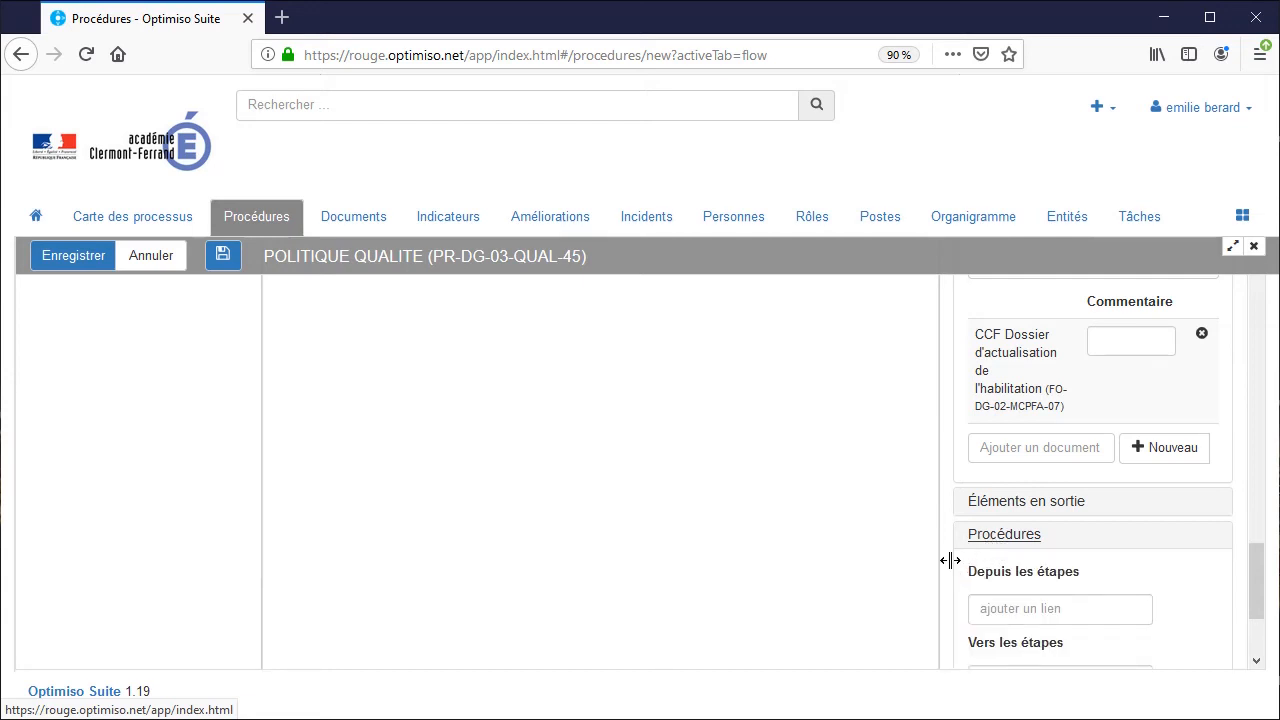
{"action": "scroll", "coordinate": [948, 563], "scroll_direction": "down", "scroll_amount": 2}
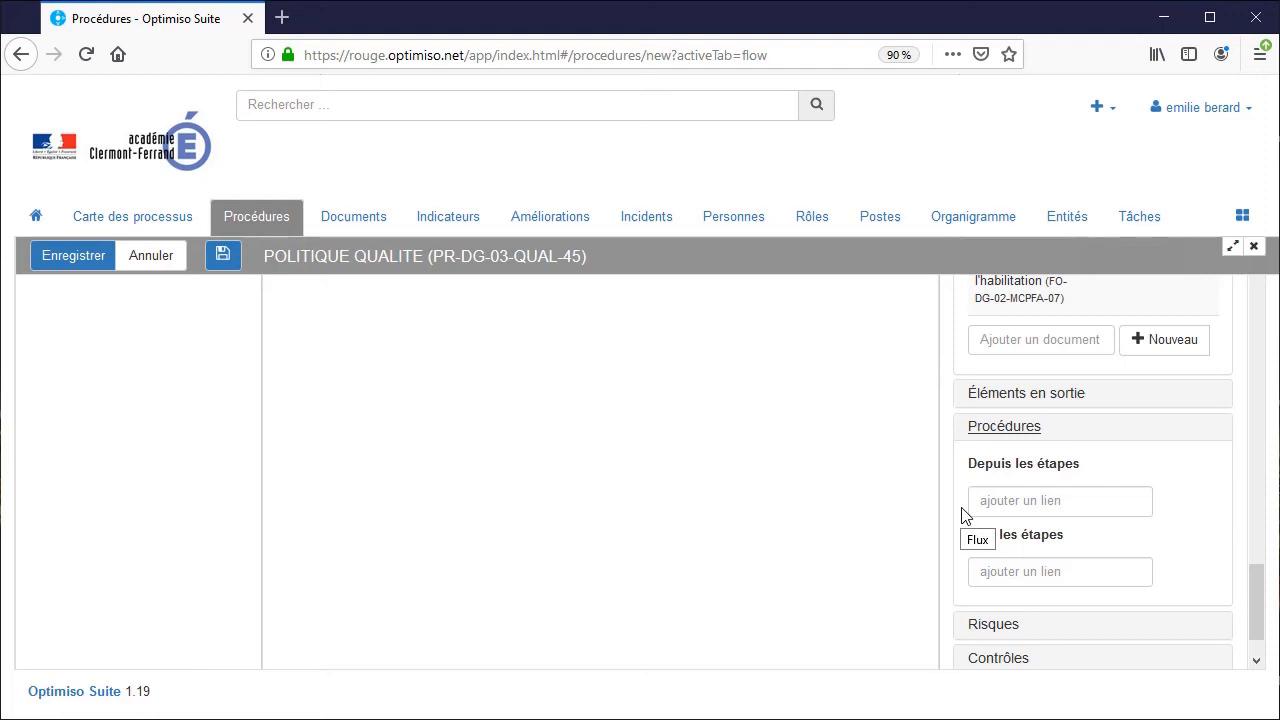
{"action": "scroll", "coordinate": [965, 515], "scroll_direction": "down", "scroll_amount": 1}
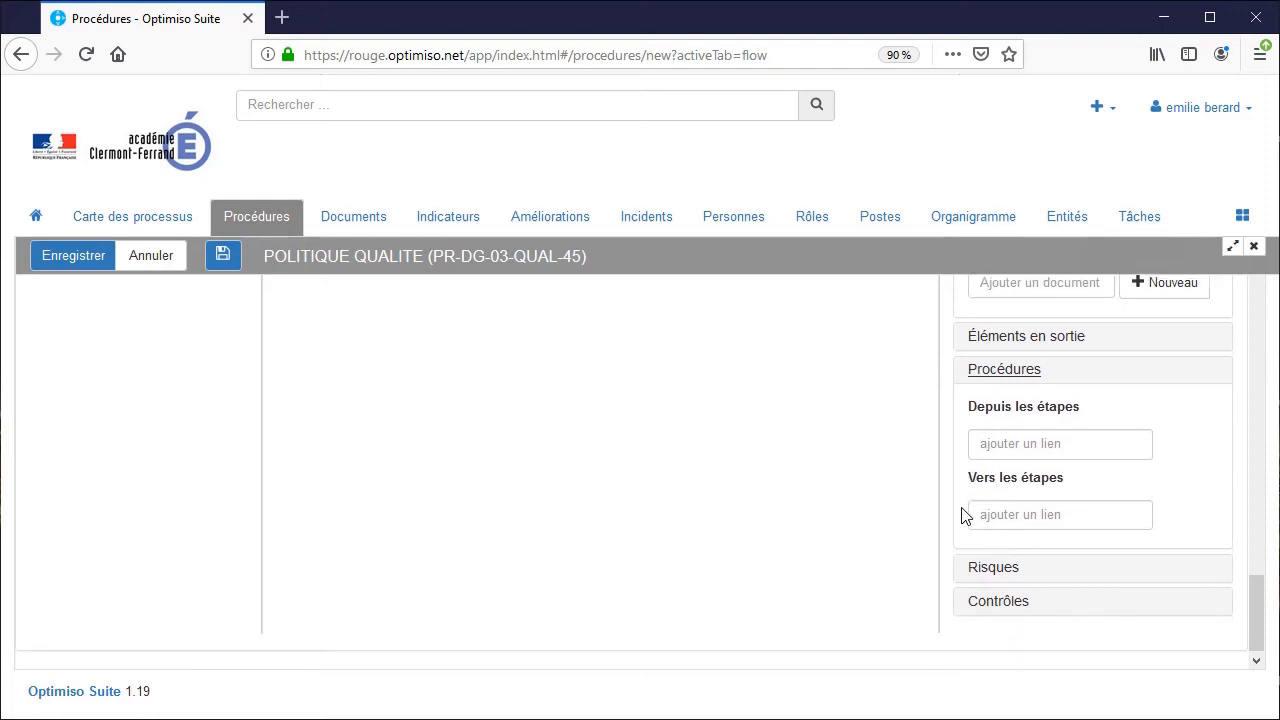
{"action": "scroll", "coordinate": [965, 515], "scroll_direction": "up", "scroll_amount": 10}
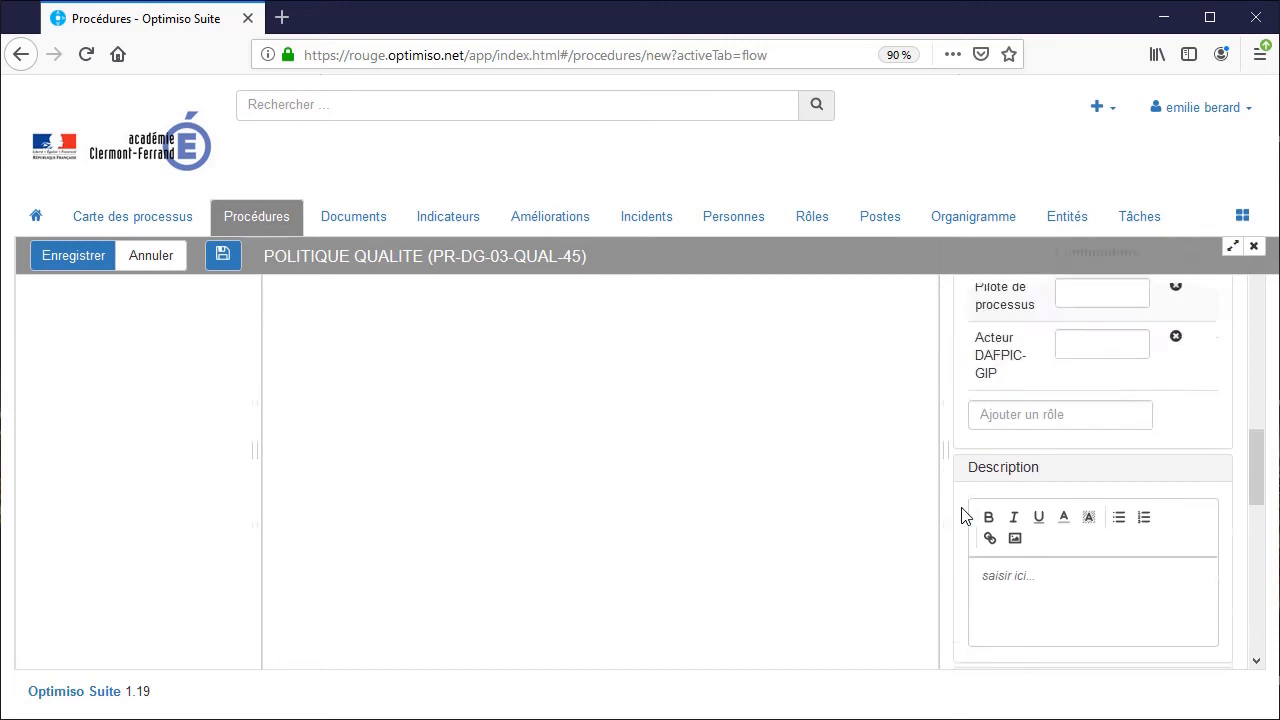
{"action": "scroll", "coordinate": [962, 515], "scroll_direction": "up", "scroll_amount": 10}
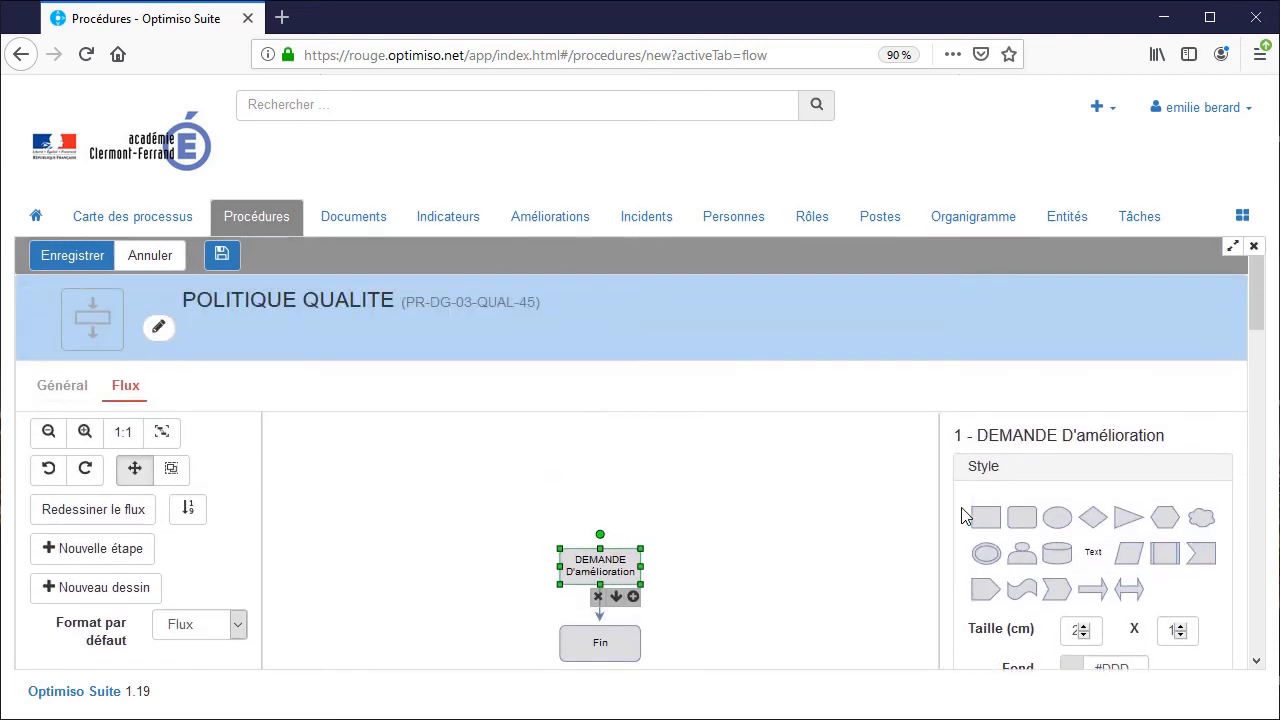
{"action": "left_click", "coordinate": [676, 548]}
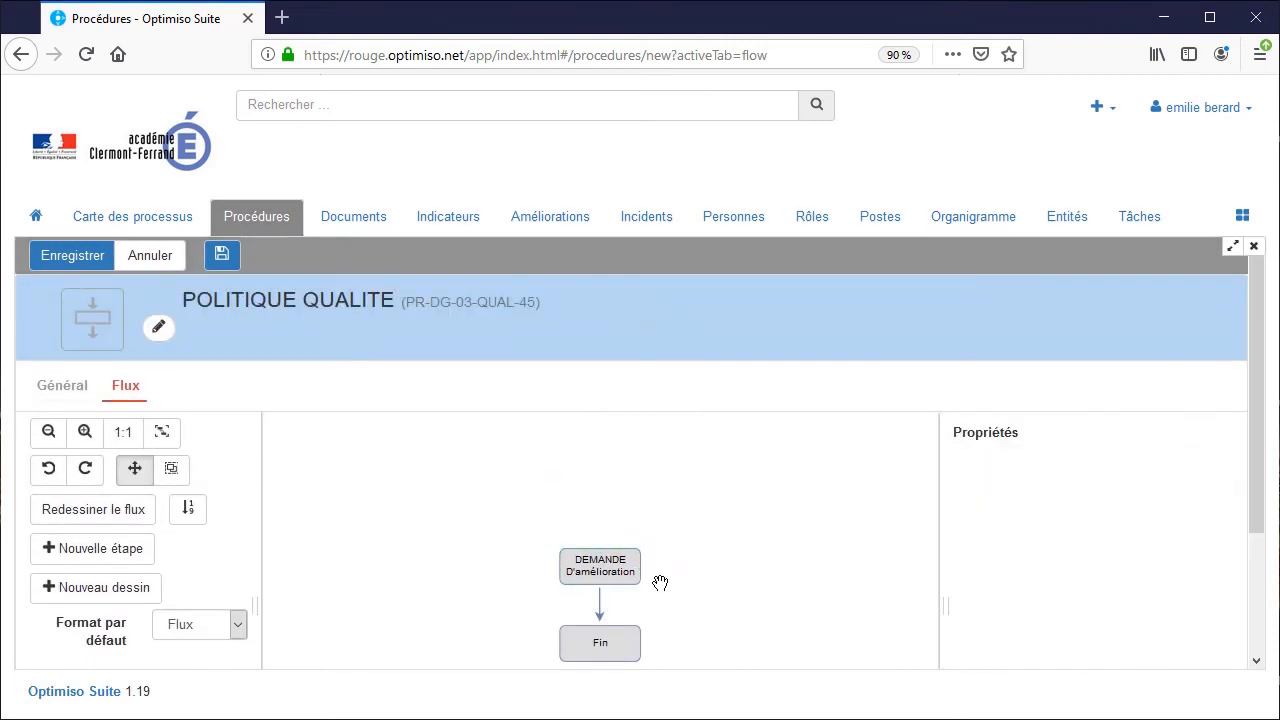
- Add a new step following DEMANDE D'amélioration in the flow diagram and name it "etude de faisaibilité"
{"action": "left_click", "coordinate": [623, 580]}
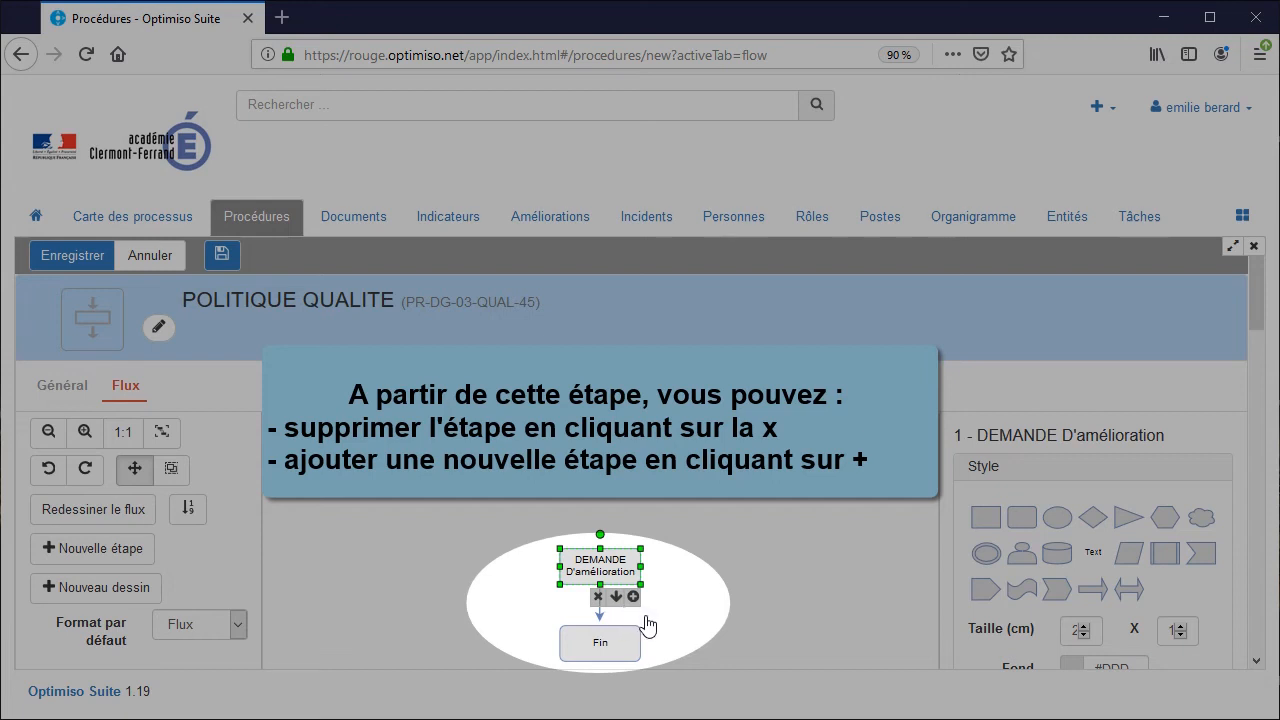
{"action": "left_click", "coordinate": [633, 597]}
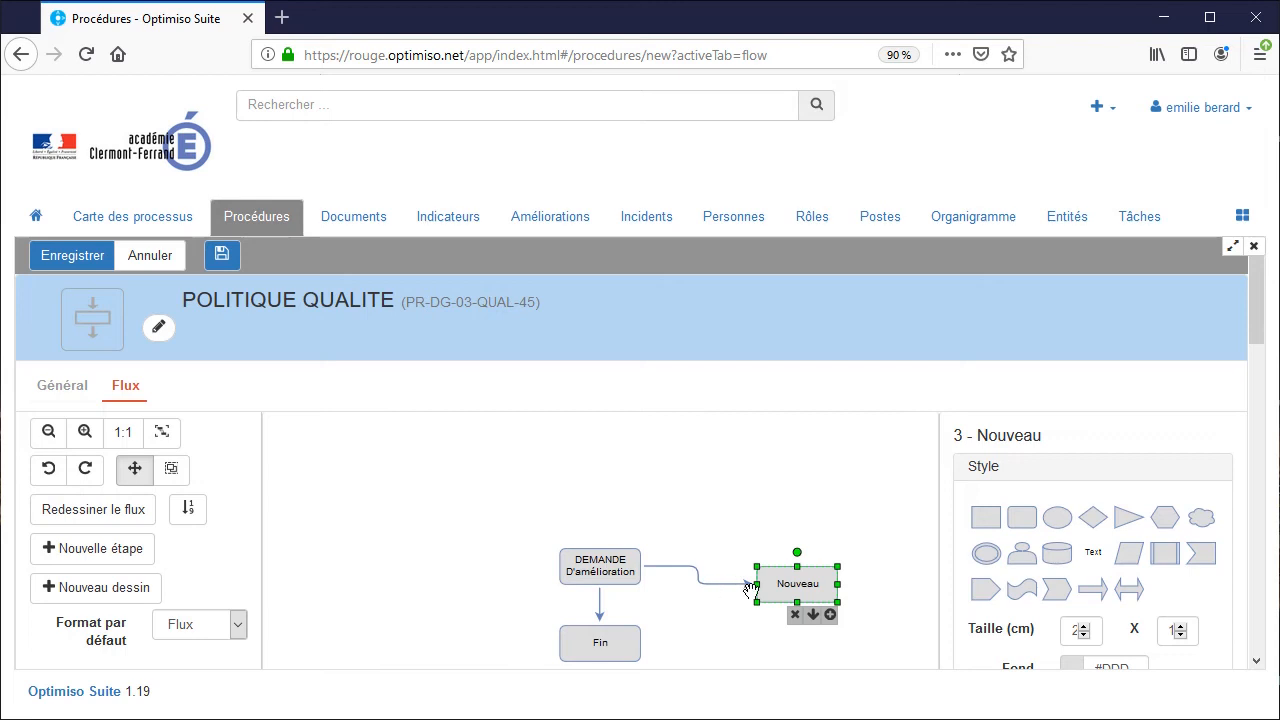
{"action": "double_click", "coordinate": [801, 586]}
{"action": "type", "text": "etdu"}
{"action": "key", "text": "BackSpace"}
{"action": "key", "text": "BackSpace"}
{"action": "type", "text": "ude de faisaibilité"}
{"action": "left_click", "coordinate": [700, 617]}
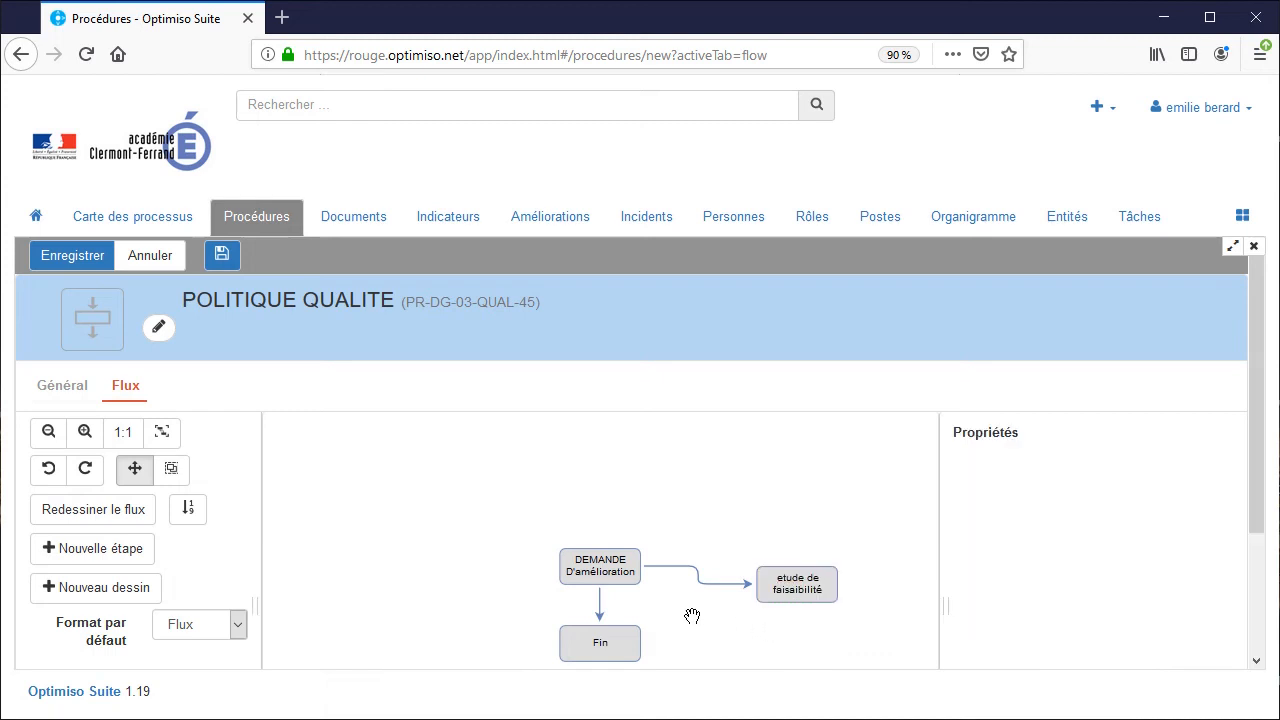
- Reattach the start of the arrow leading to Fin to the etude de faisaibilité step and redraw the flow
{"action": "left_click", "coordinate": [600, 602]}
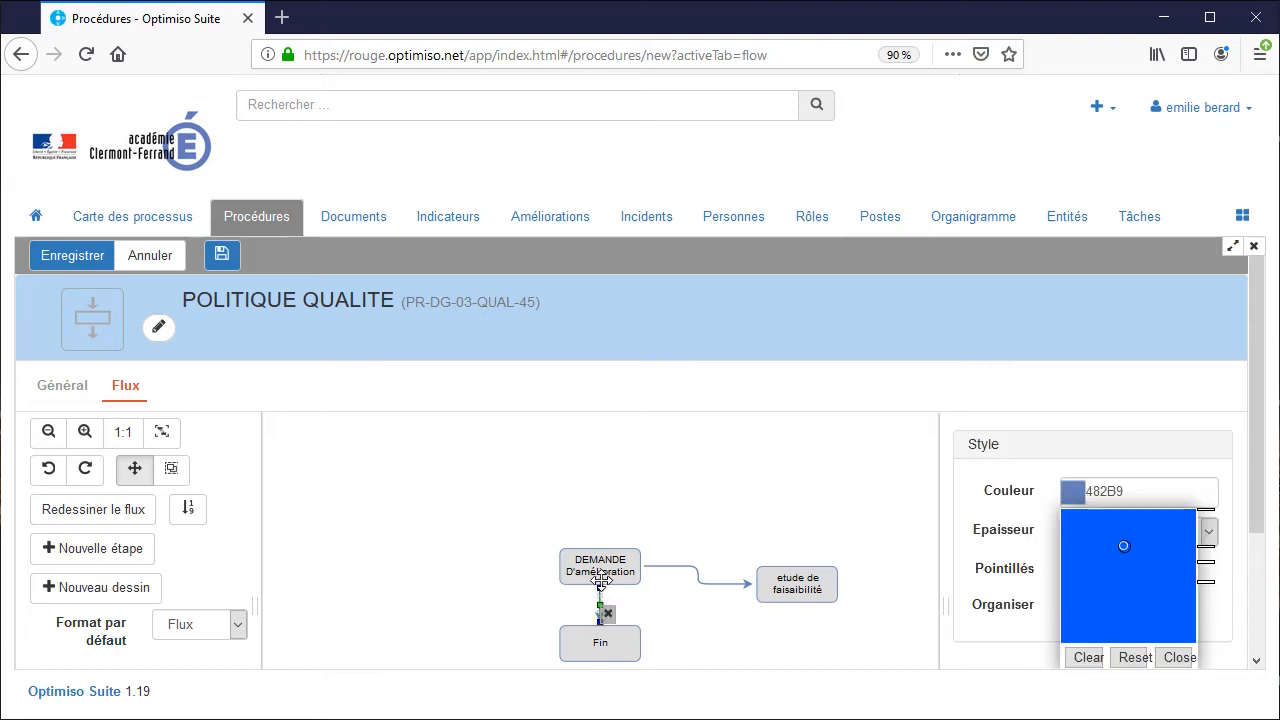
{"action": "left_click_drag", "start_coordinate": [600, 606], "coordinate": [786, 607]}
{"action": "left_click", "coordinate": [414, 505]}
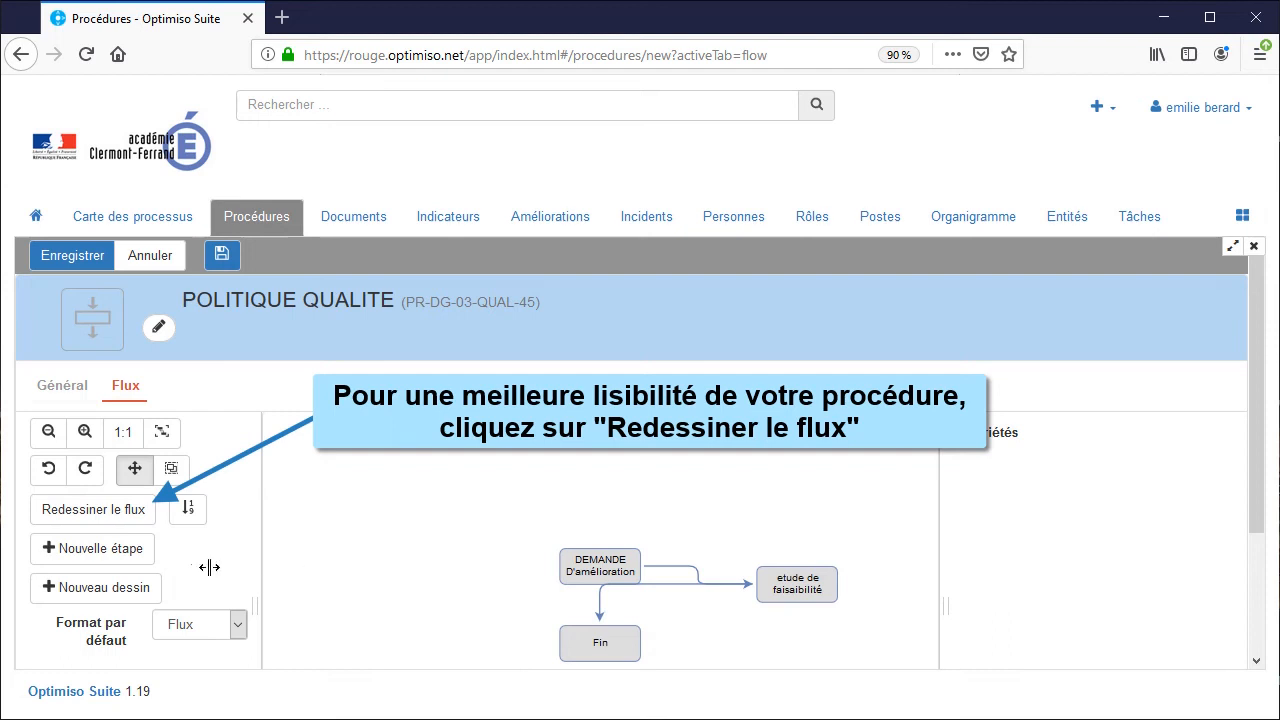
{"action": "left_click", "coordinate": [117, 515]}
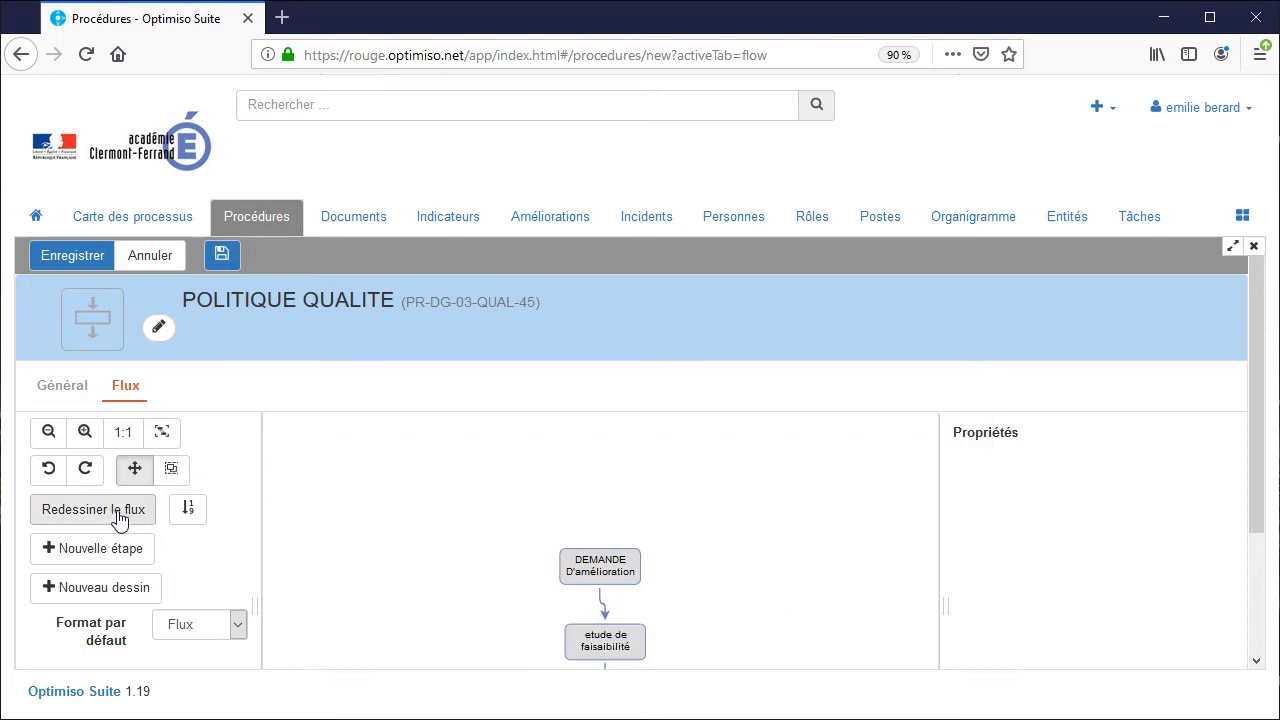
{"action": "scroll", "coordinate": [400, 572], "scroll_direction": "down", "scroll_amount": 2}
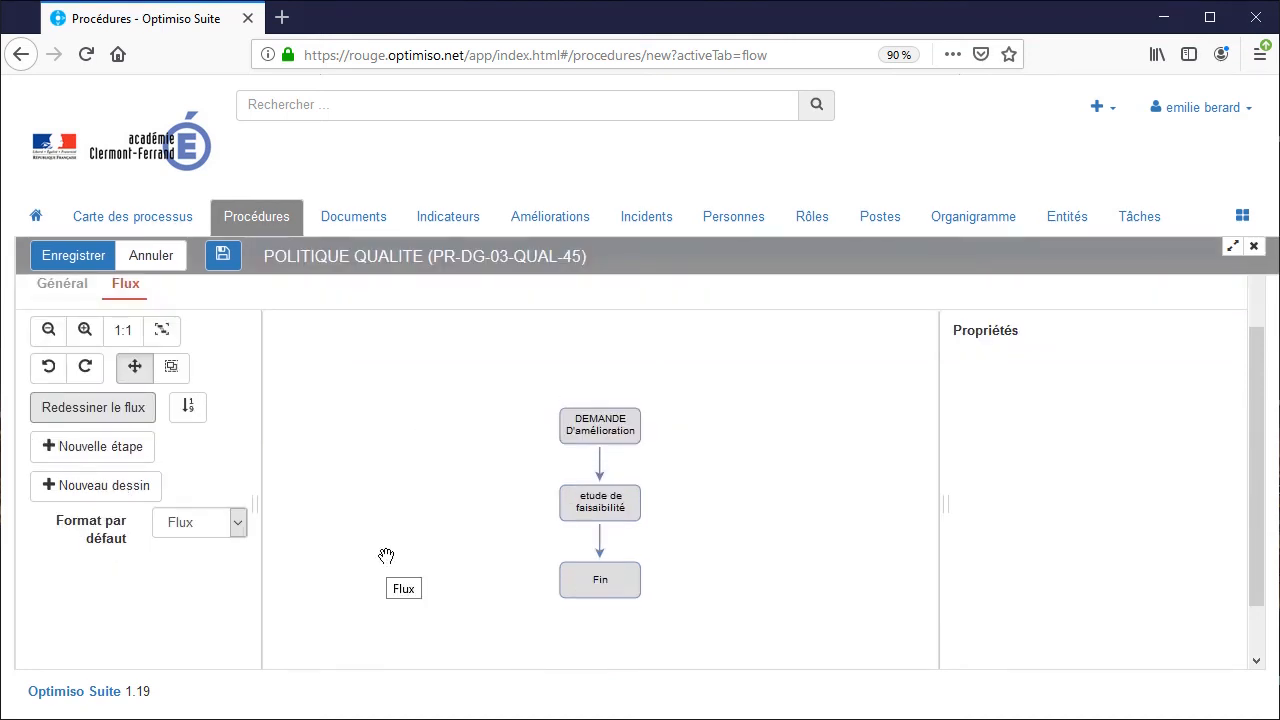
{"action": "scroll", "coordinate": [200, 394], "scroll_direction": "up", "scroll_amount": 2}
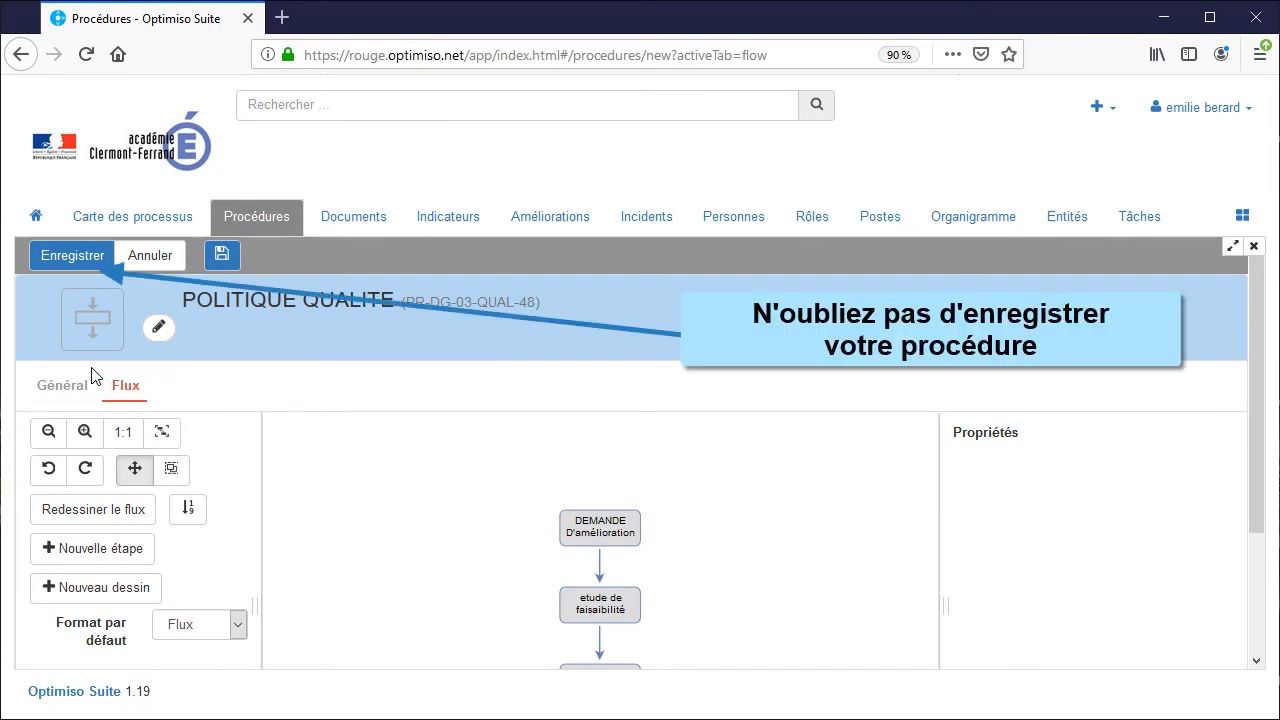
- Save the POLITIQUE QUALITE procedure and start its validation with the option Validation avec actions
{"action": "left_click", "coordinate": [70, 257]}
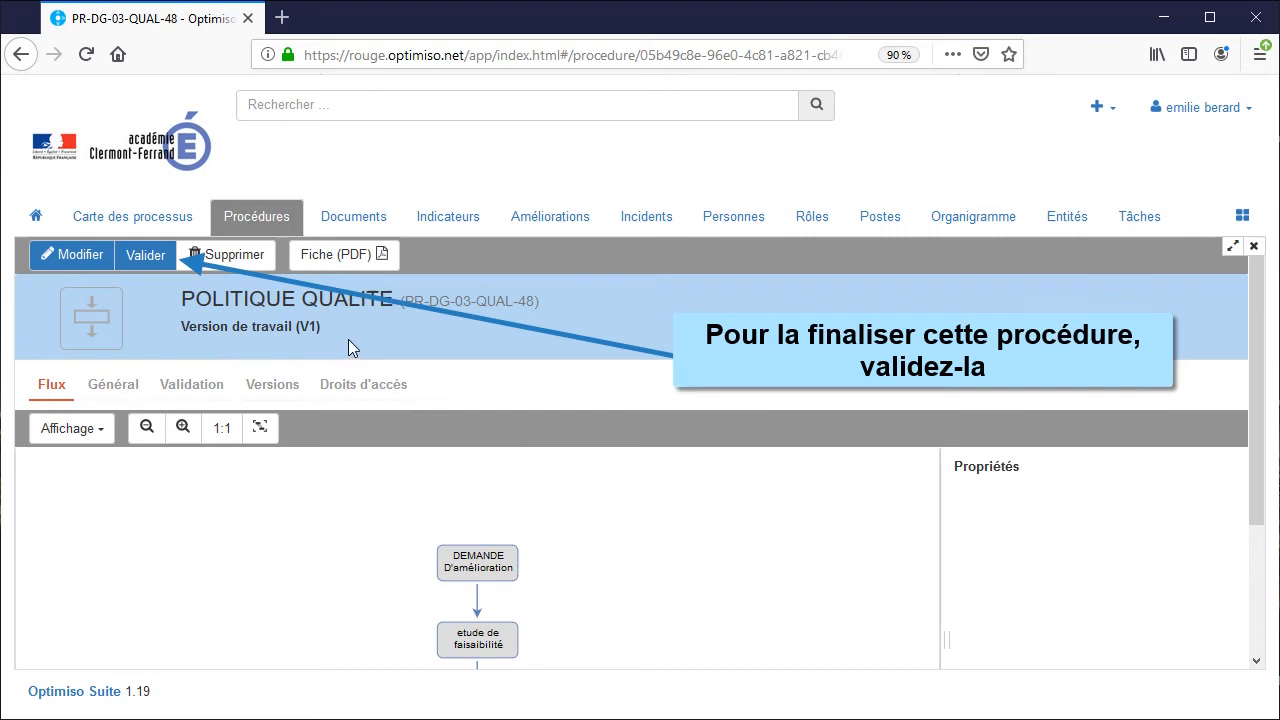
{"action": "left_click", "coordinate": [146, 278]}
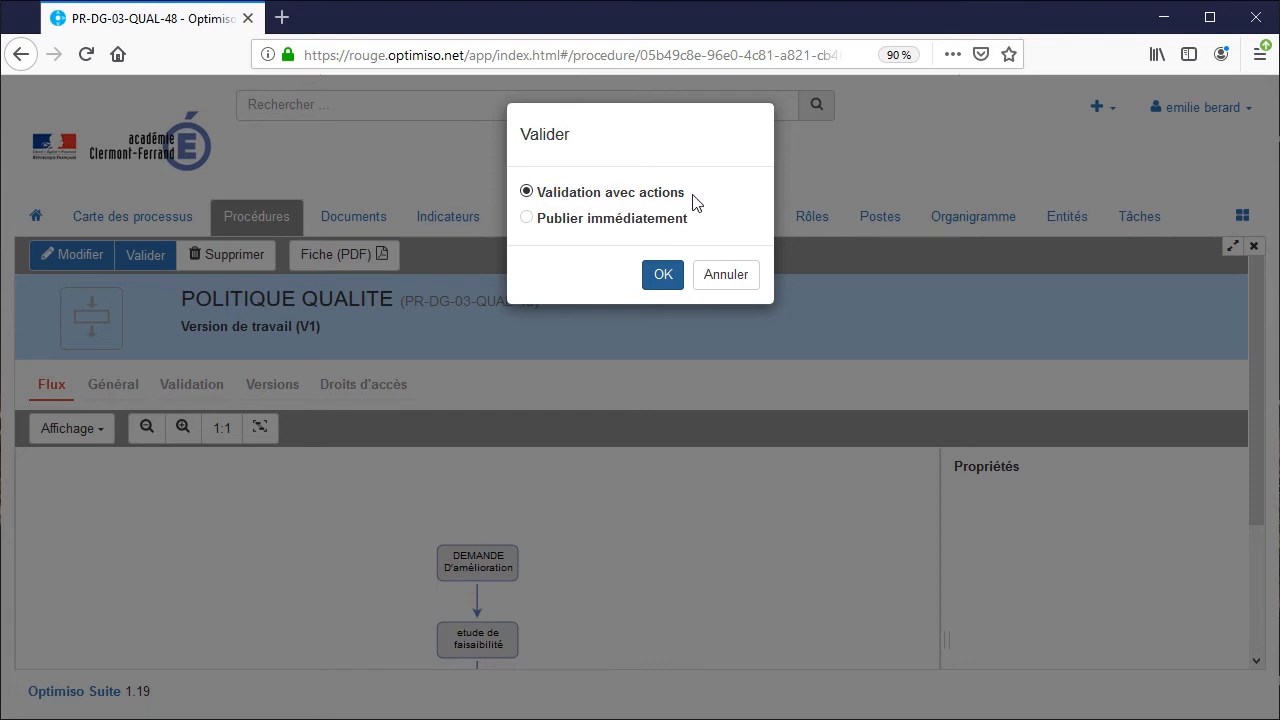
{"action": "left_click", "coordinate": [660, 285]}
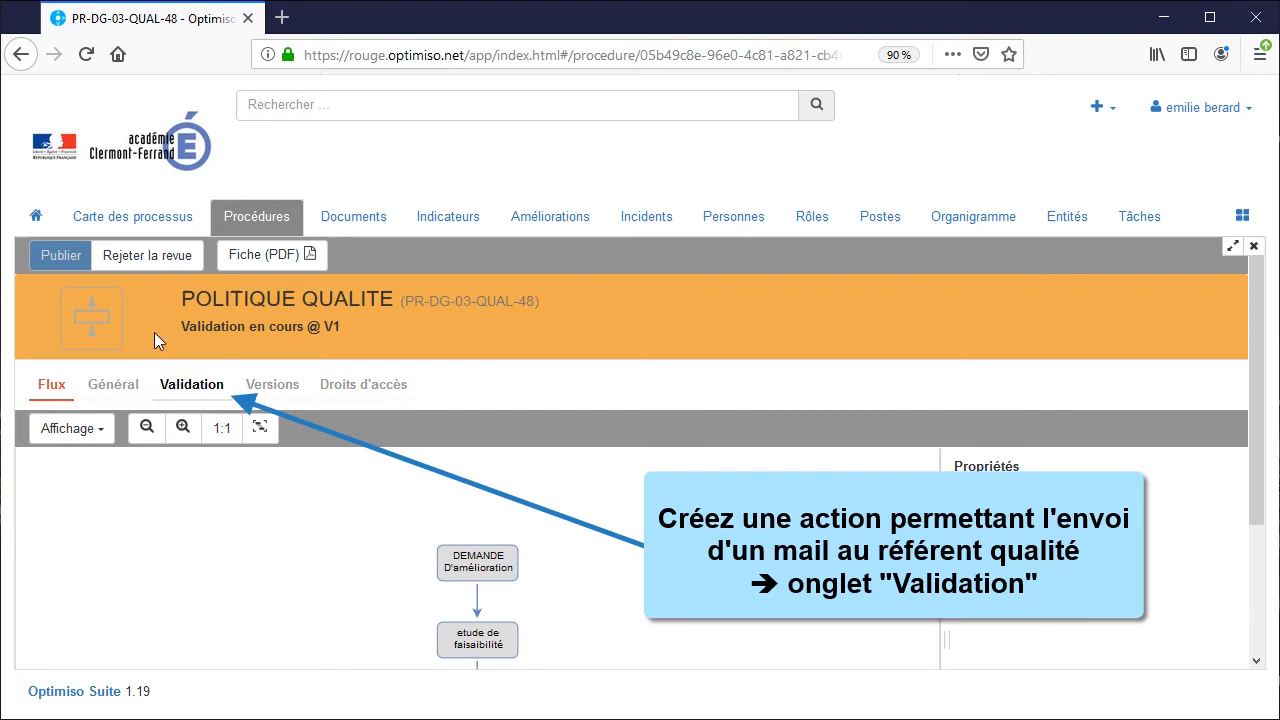
- Create a validation action of type Approuvé par that uses a workflow, assign the quality referent as responsible, and save it
{"action": "left_click", "coordinate": [193, 388]}
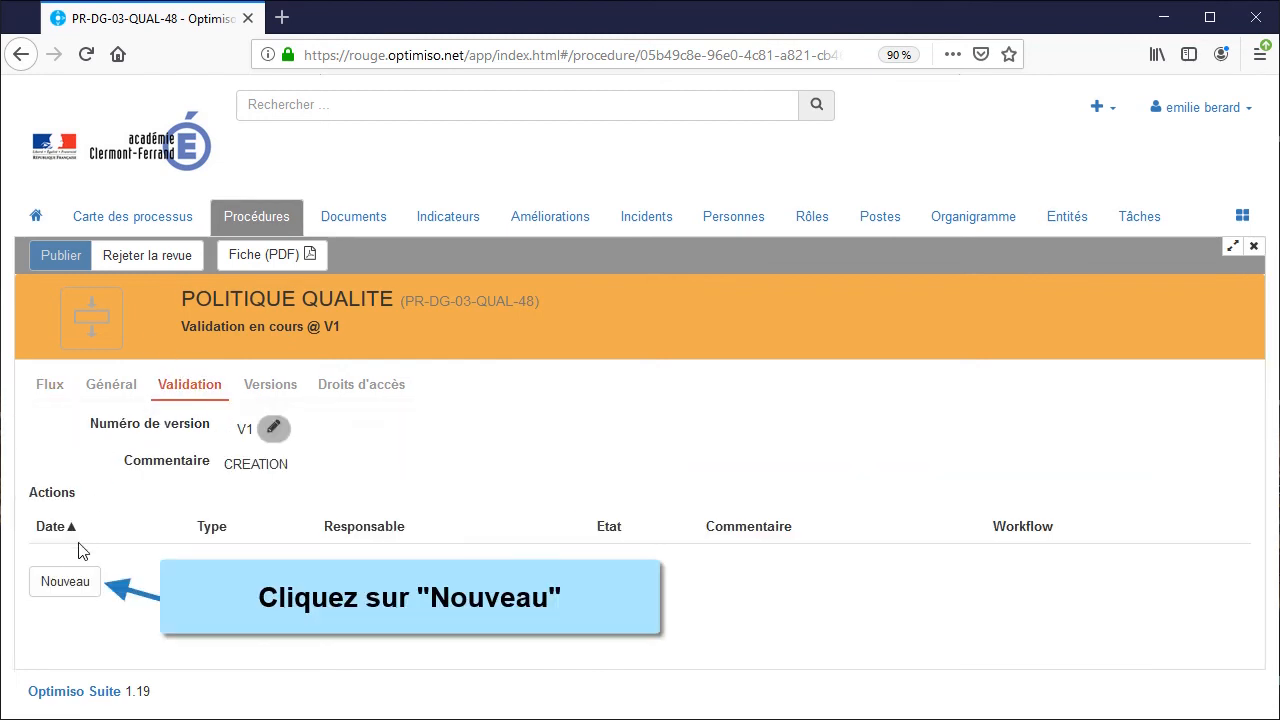
{"action": "left_click", "coordinate": [72, 588]}
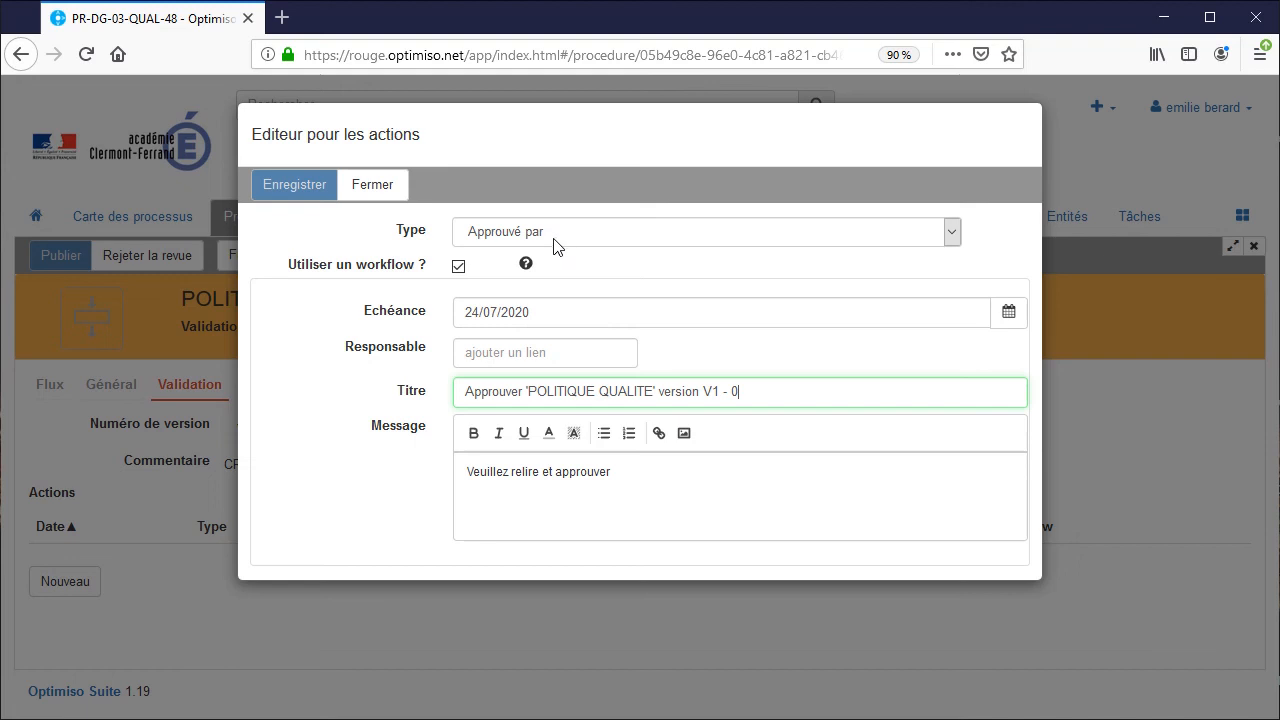
{"action": "left_click", "coordinate": [581, 236]}
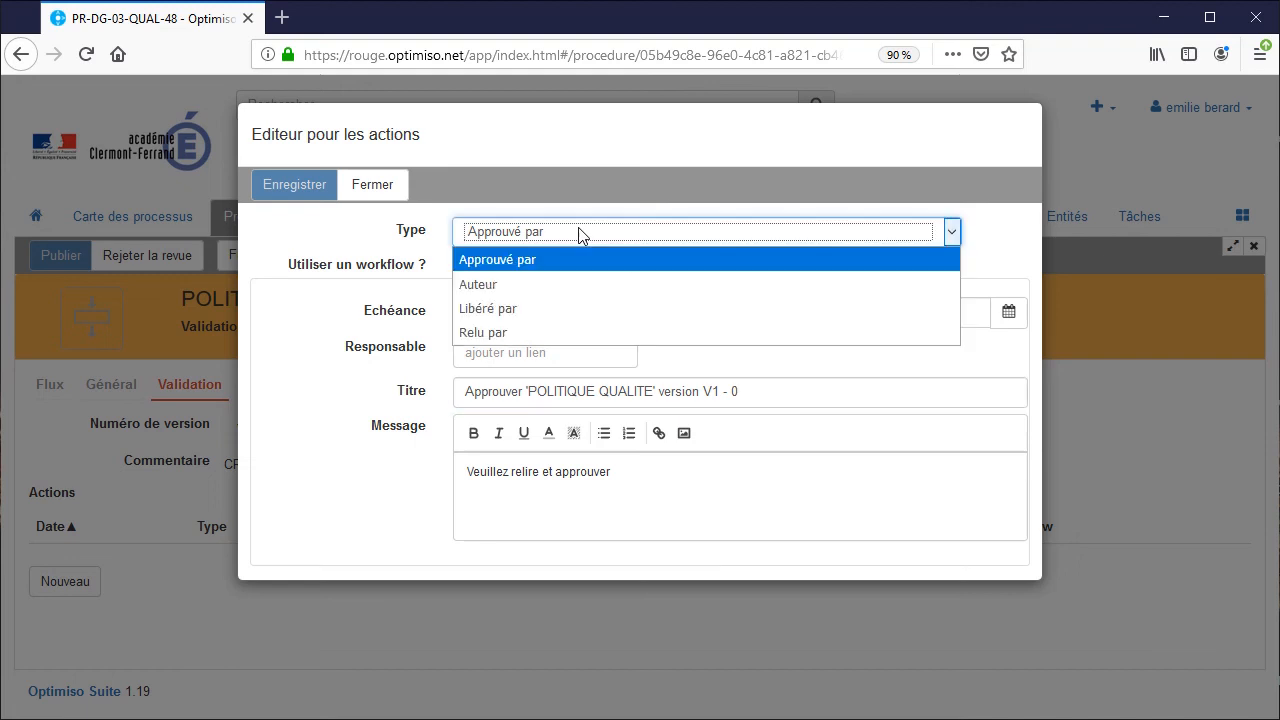
{"action": "left_click", "coordinate": [580, 236]}
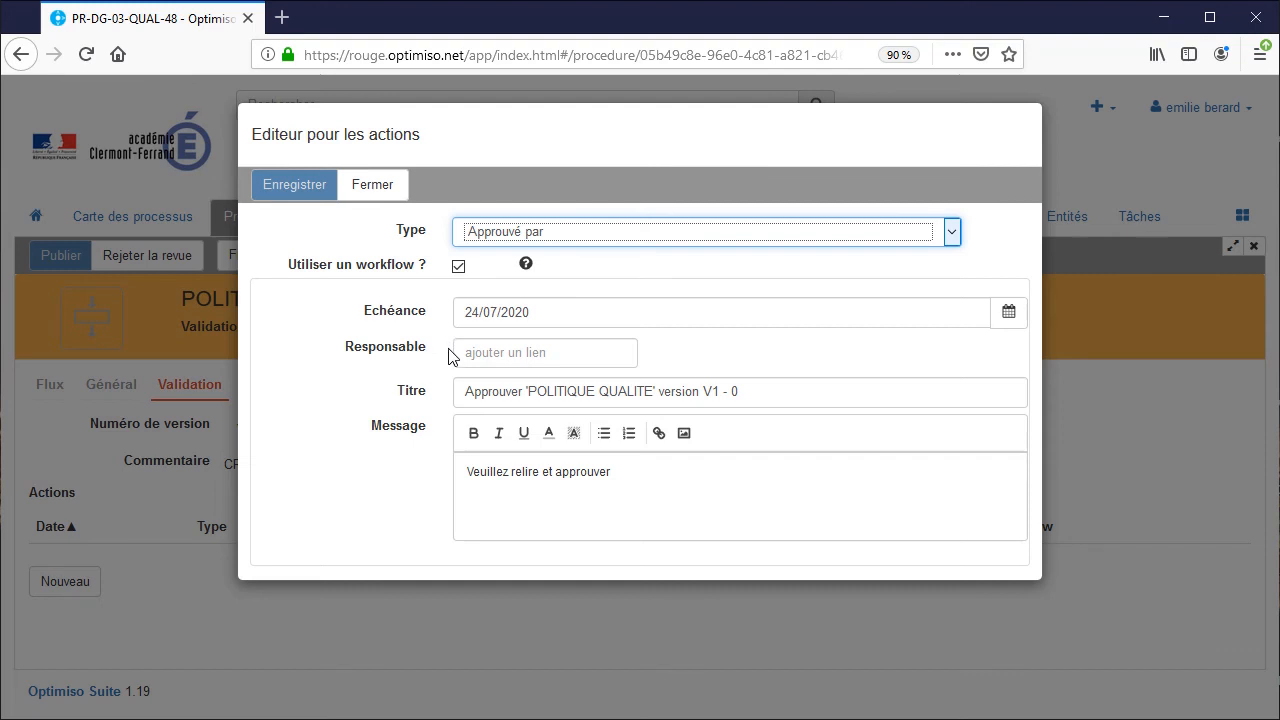
{"action": "left_click", "coordinate": [483, 353]}
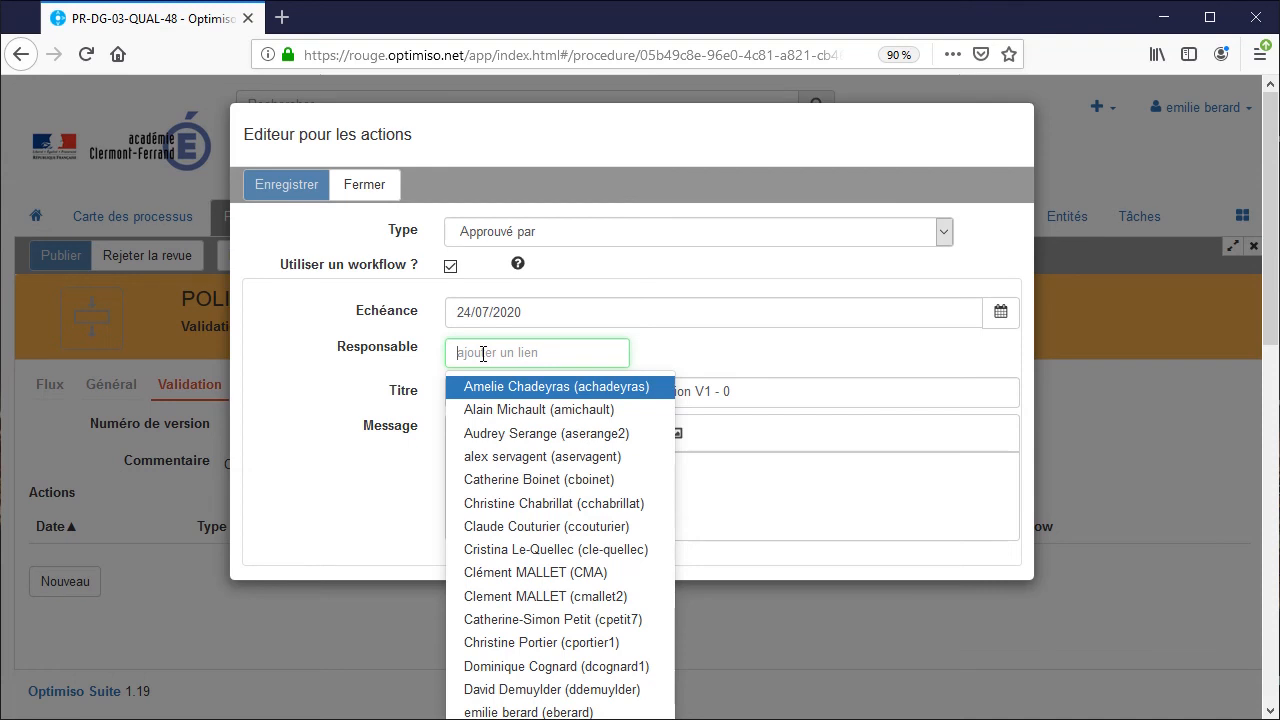
{"action": "type", "text": "sandr"}
{"action": "left_click", "coordinate": [500, 386]}
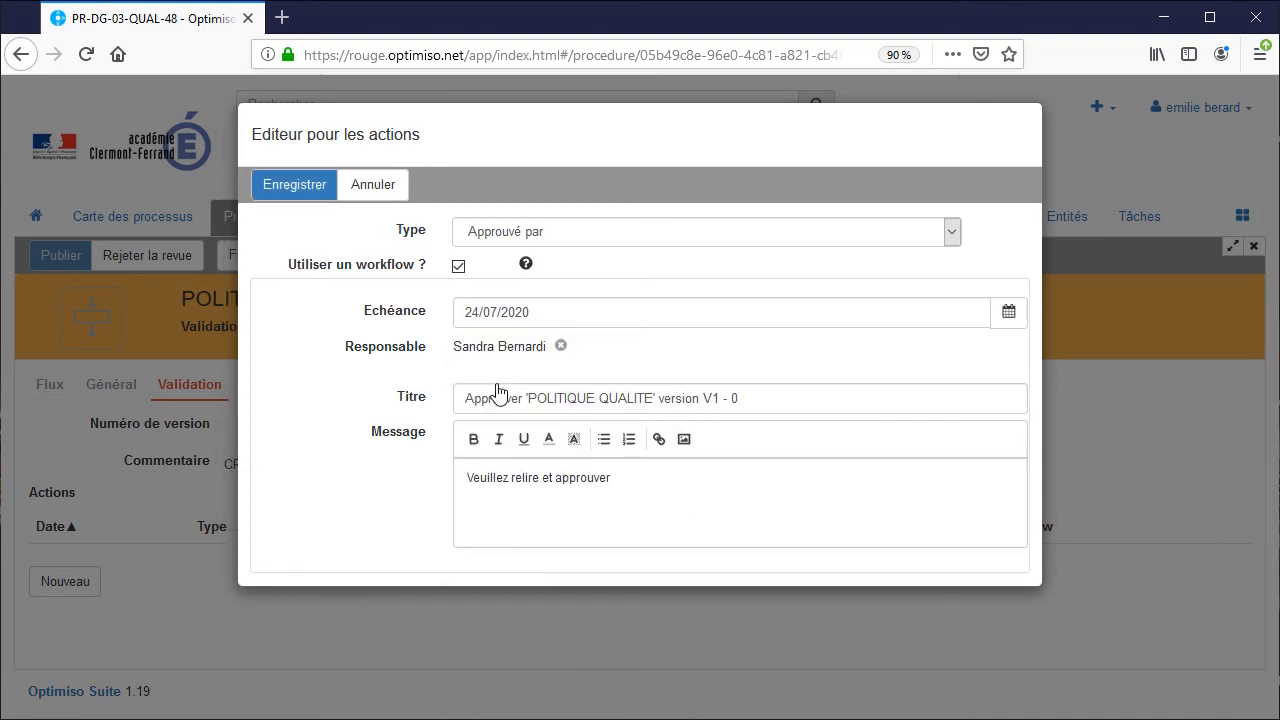
{"action": "left_click", "coordinate": [330, 398]}
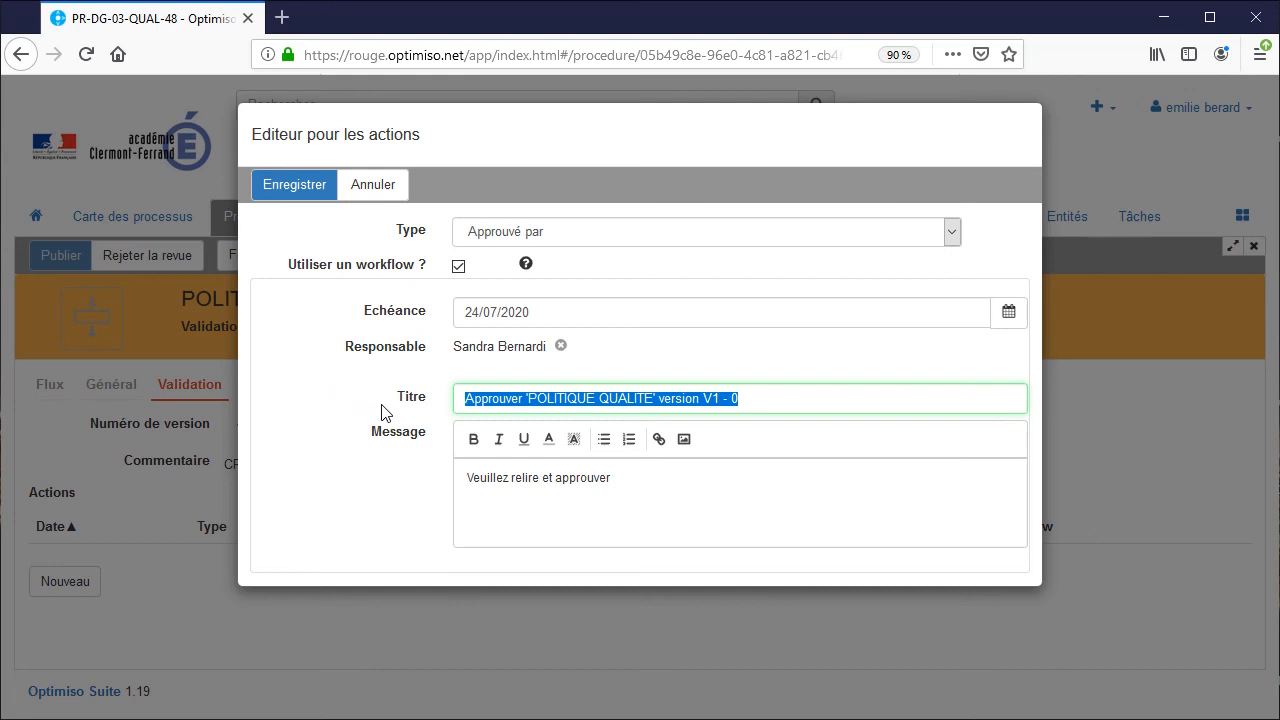
{"action": "left_click", "coordinate": [436, 420]}
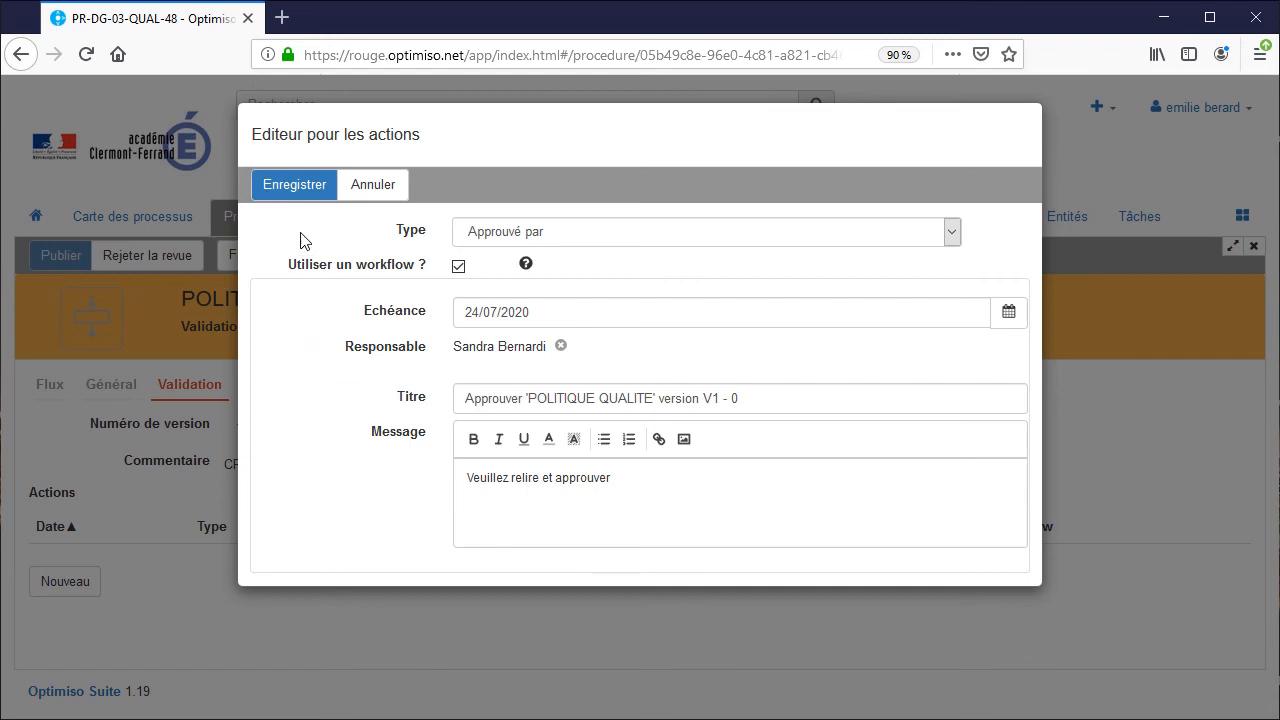
{"action": "left_click", "coordinate": [300, 186]}
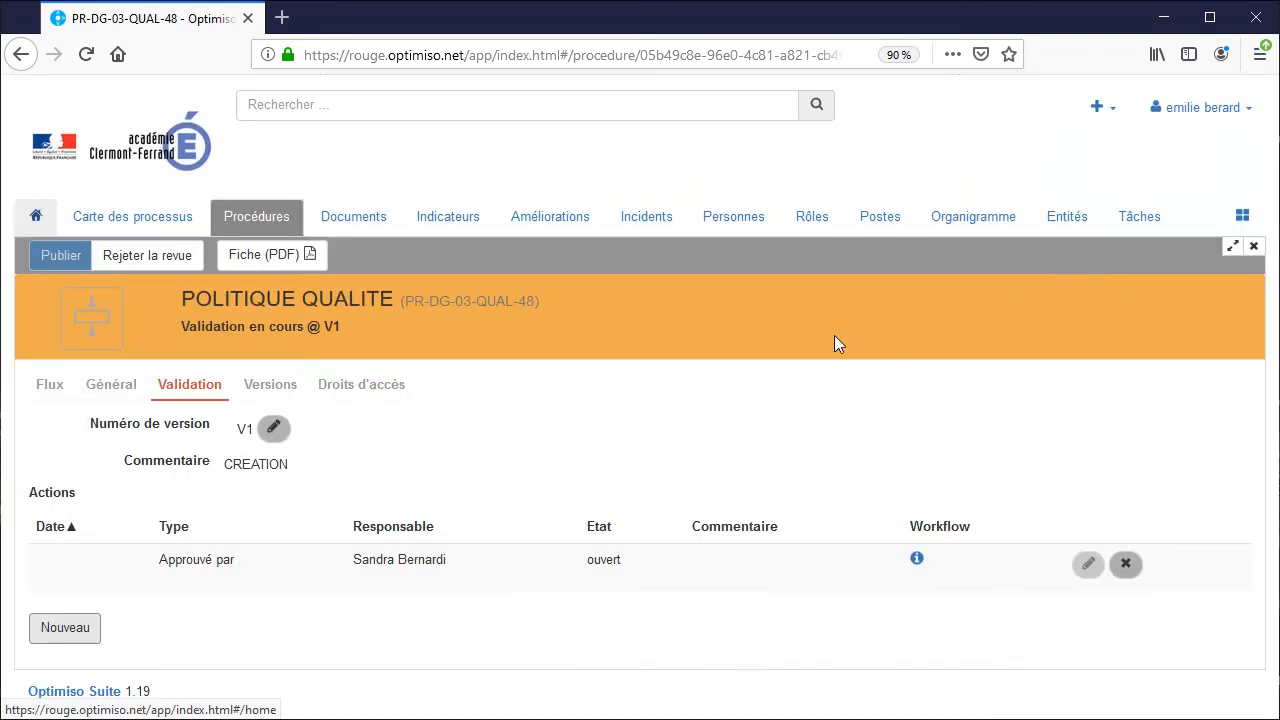